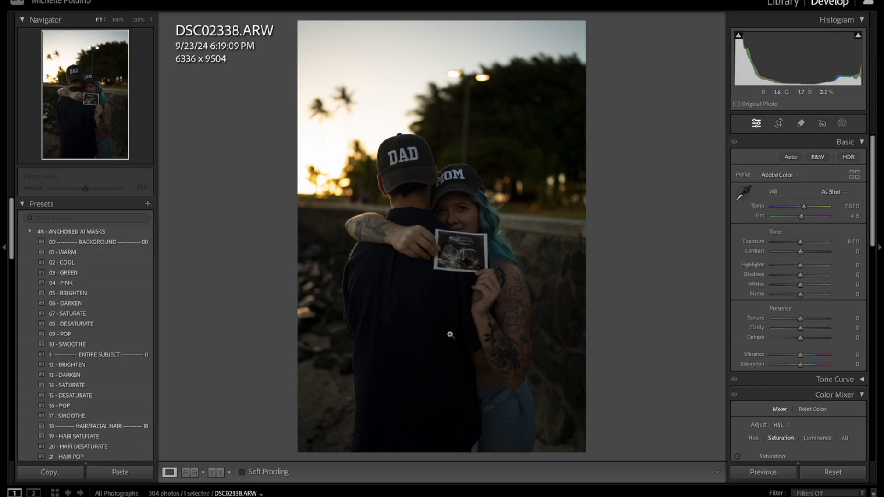
- Enable the 1 - ADRIFT PRESETS group in the preset manager and save the selection
click(148, 203)
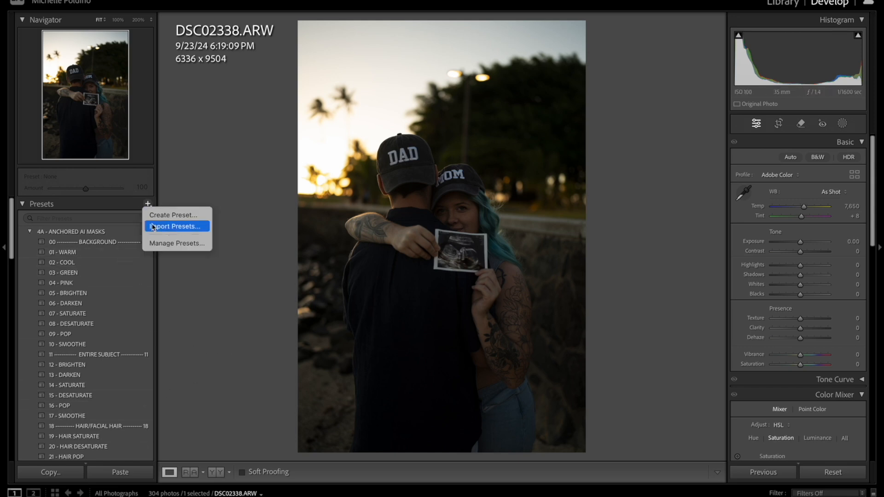
click(159, 247)
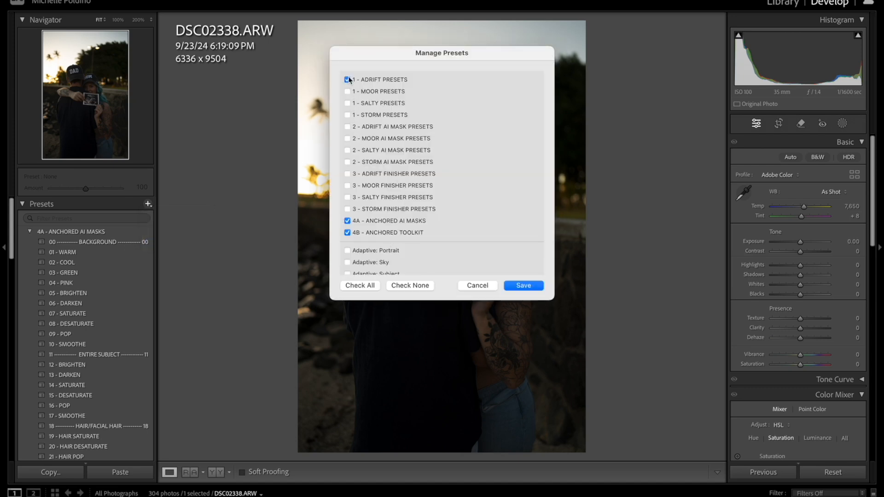
click(524, 287)
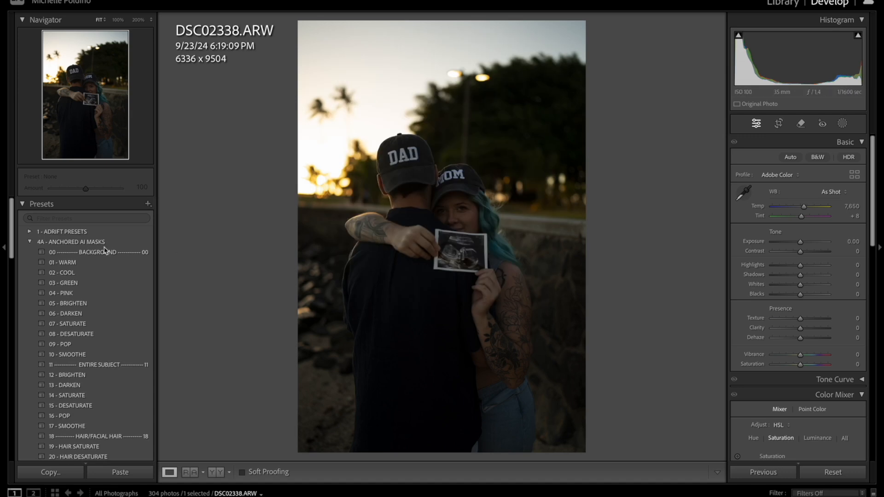
- Apply the ADRIFT09 preset to the photo and adjust exposure to +1.40 and temperature to 7,080
click(29, 233)
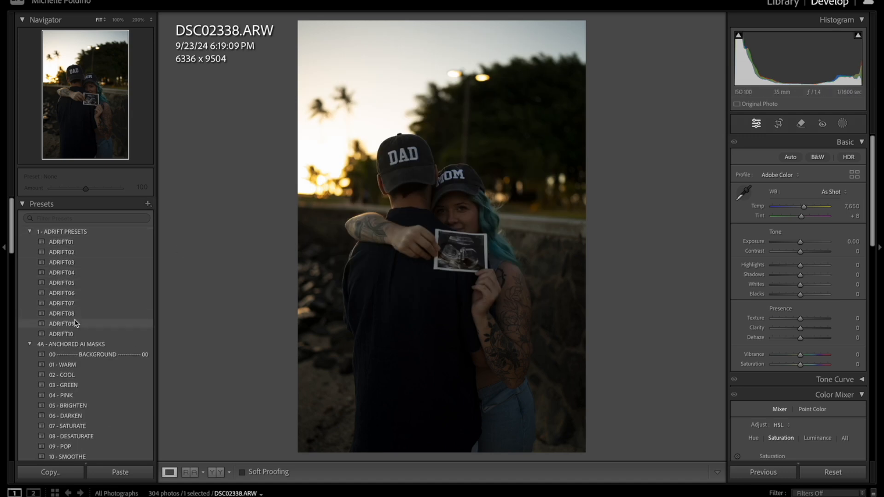
click(61, 324)
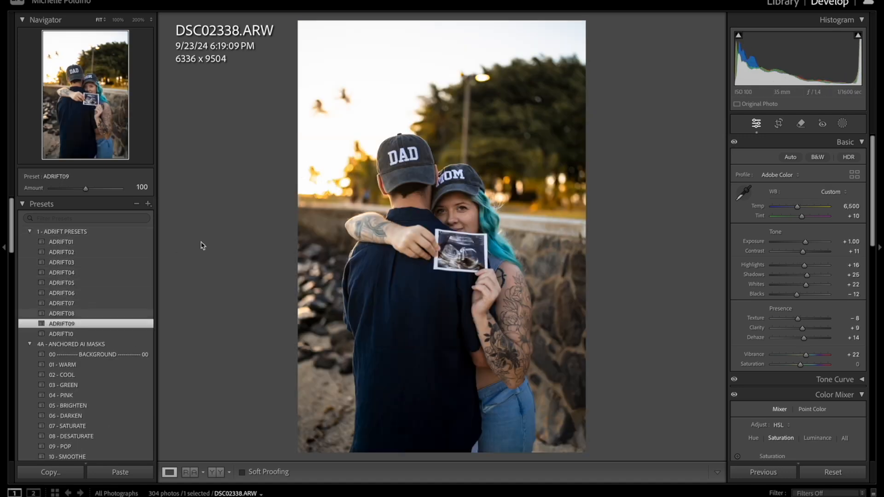
drag(807, 242, 808, 242)
drag(797, 207, 803, 208)
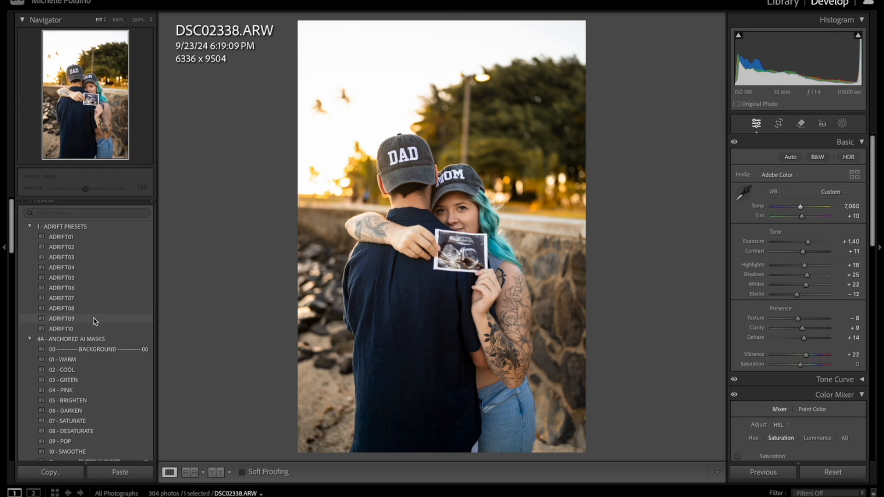
- Add the background AI mask presets 07 - SATURATE at amount 126 and 04 - PINK at its default amount
scroll(93, 321, down, 2)
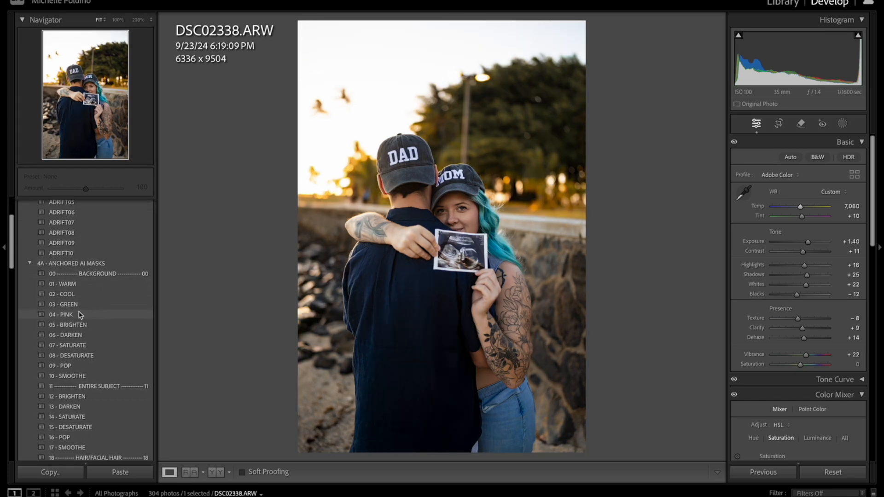
scroll(88, 306, down, 1)
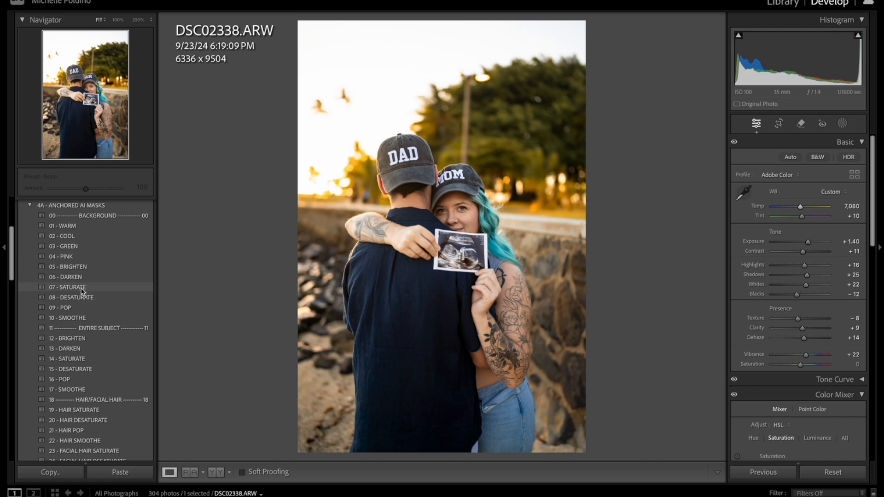
click(83, 290)
mouse_move(86, 189)
mouse_down()
mouse_move(131, 202)
mouse_move(98, 203)
mouse_up()
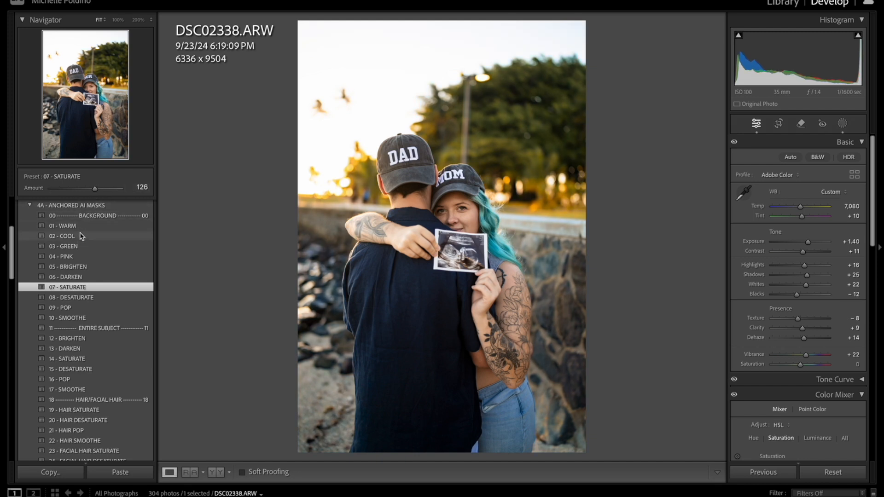
click(78, 259)
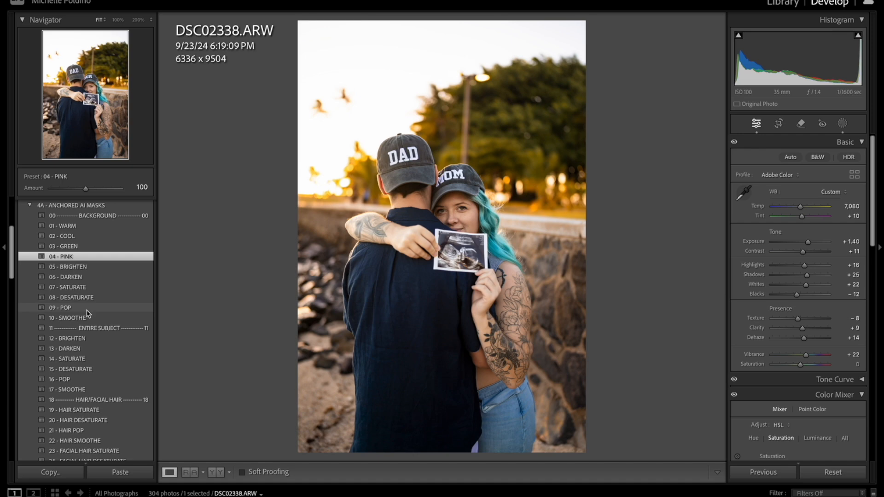
- Add the entire-subject AI mask presets 12 - BRIGHTEN at amount 99 and 16 - POP at its default amount
scroll(87, 313, down, 3)
scroll(89, 276, down, 2)
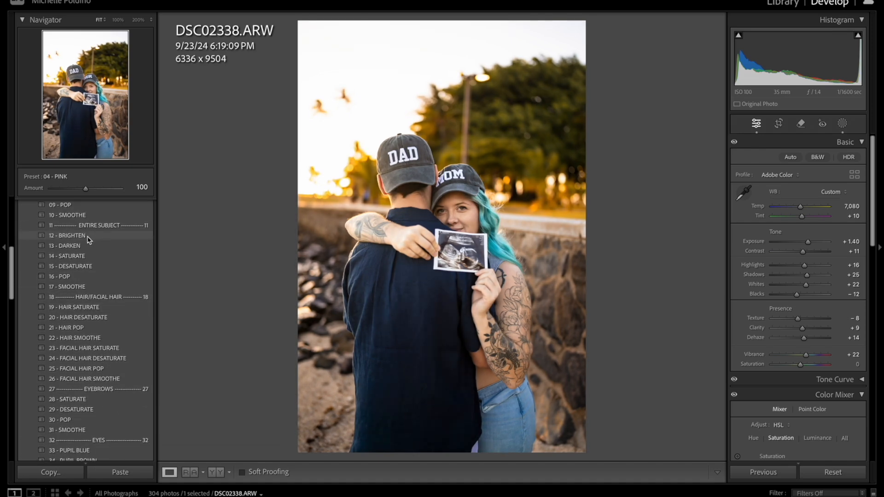
click(88, 236)
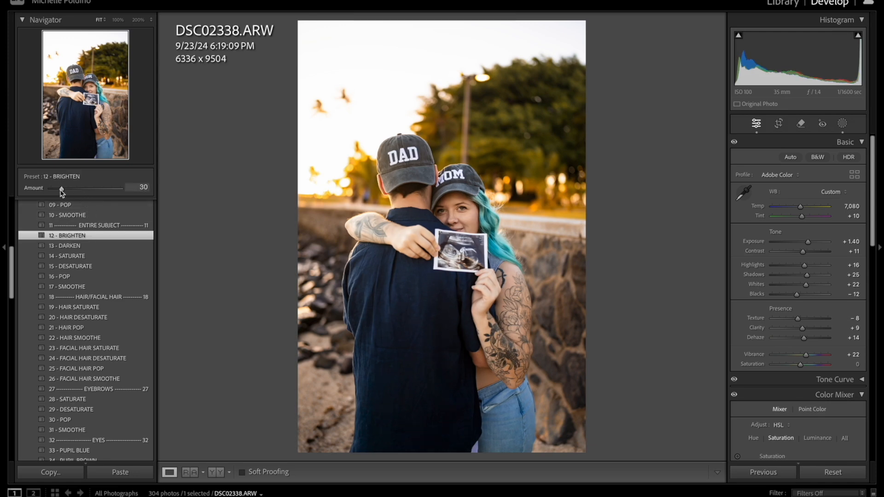
drag(86, 189, 148, 199)
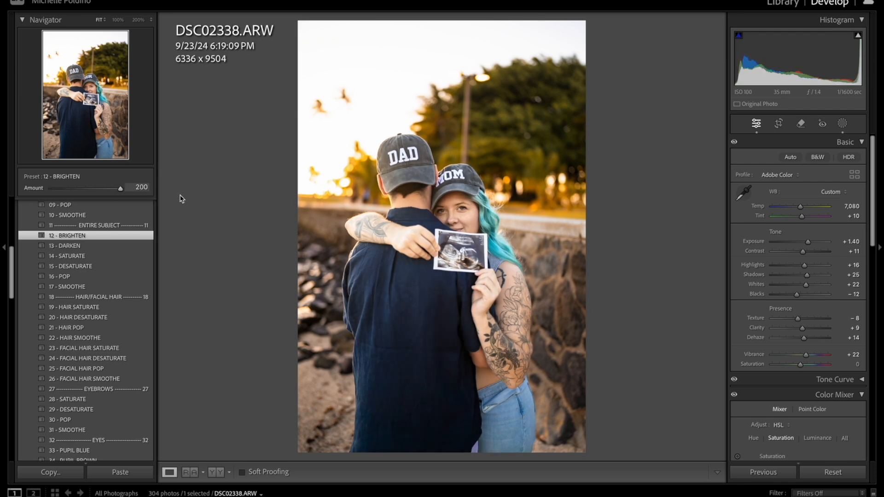
drag(120, 189, 87, 196)
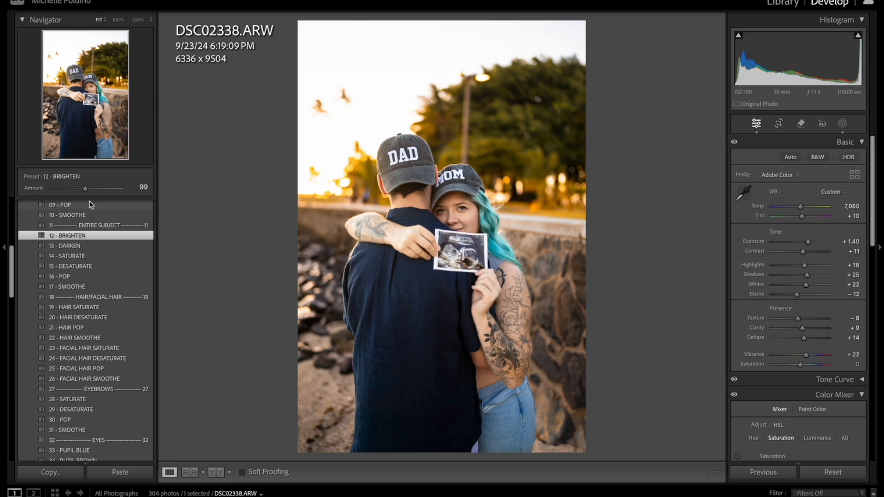
click(73, 278)
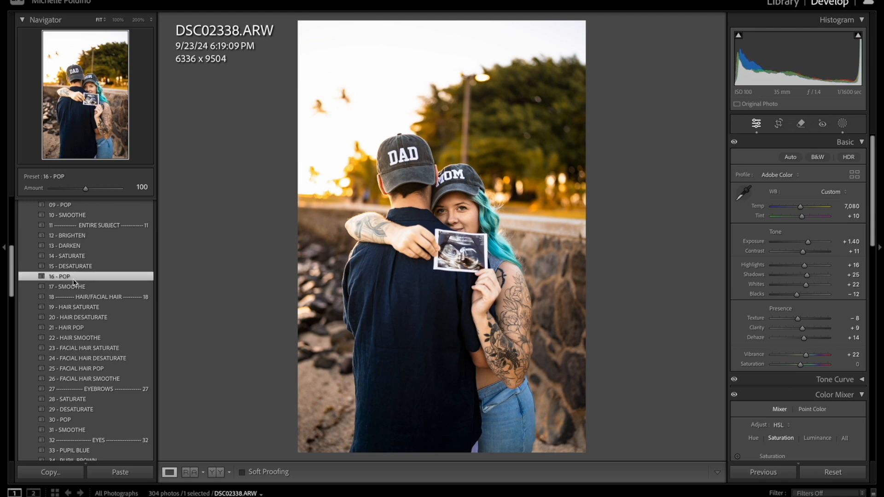
- Add the 19 - HAIR SATURATE mask preset and raise its amount to 200
scroll(85, 276, down, 3)
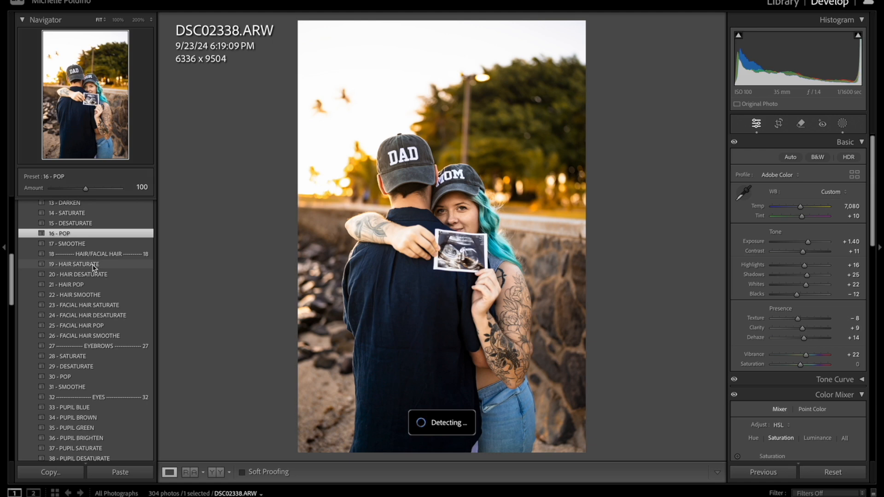
click(92, 266)
drag(88, 193, 180, 186)
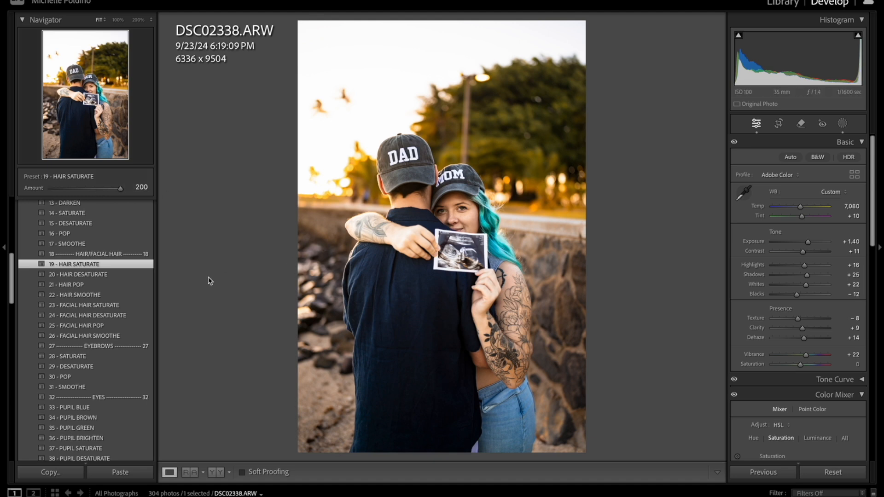
- Add the eyebrows mask preset 30 - POP and raise its amount to 200
scroll(118, 315, down, 5)
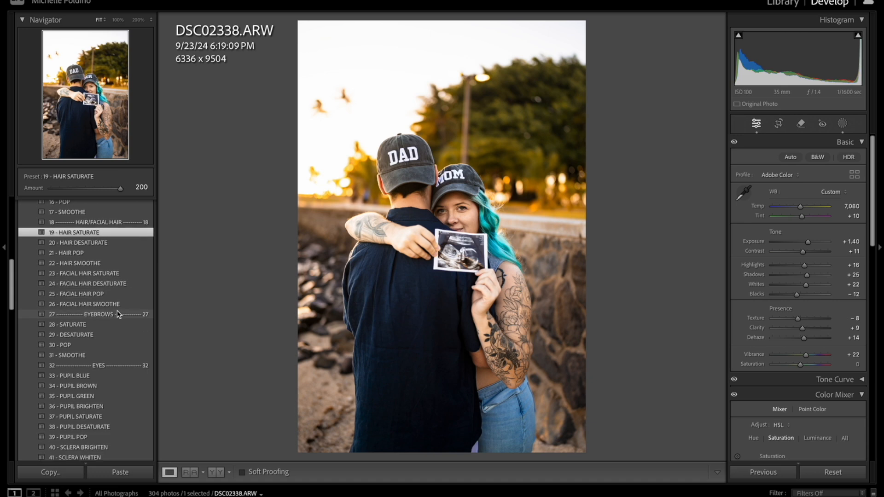
scroll(117, 311, down, 1)
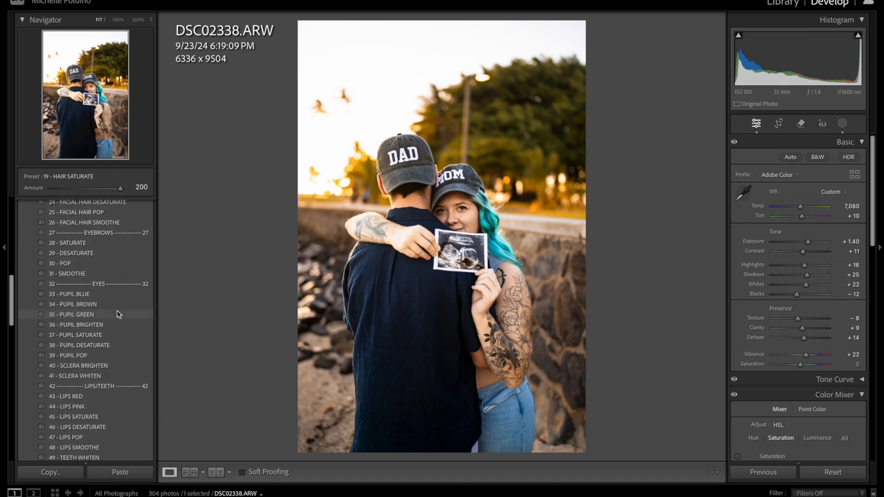
click(87, 262)
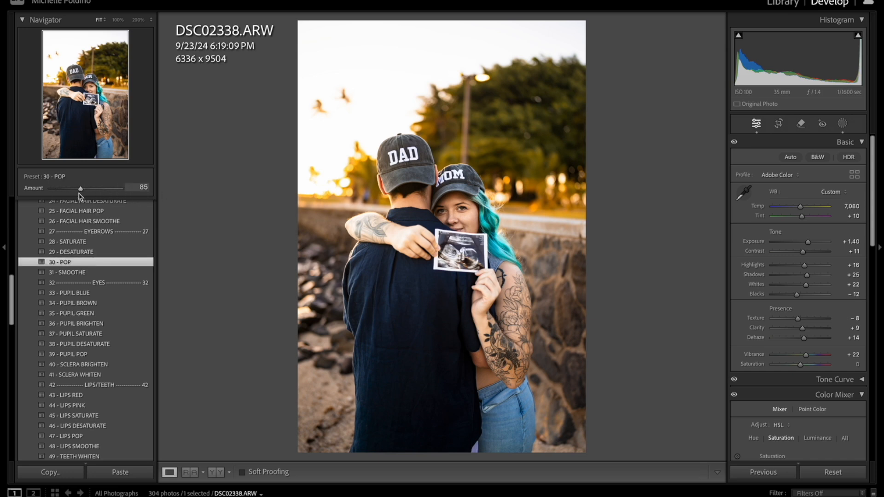
- Examine the woman's eyebrows up close and review the EYEBROWS POP mask in the list of masks
click(460, 208)
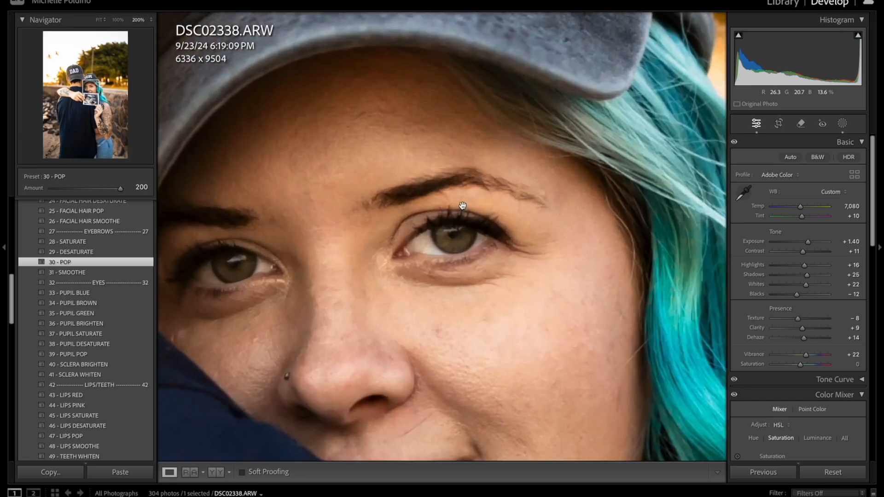
click(841, 125)
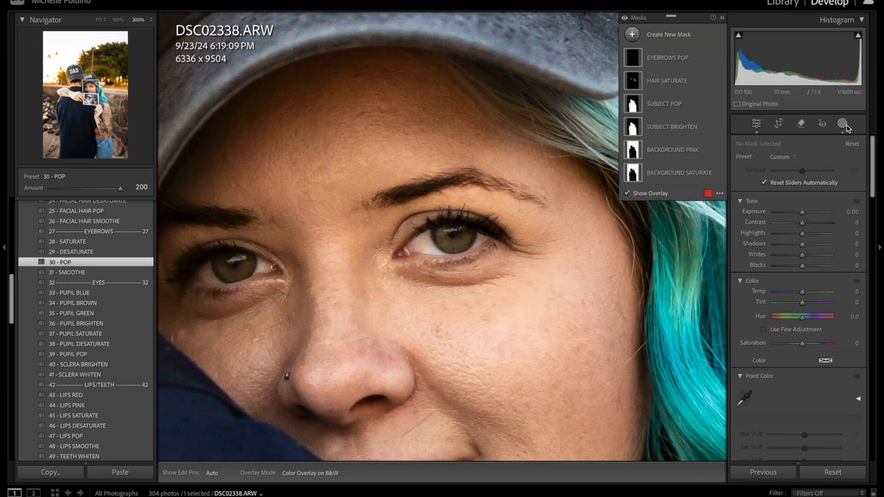
click(671, 58)
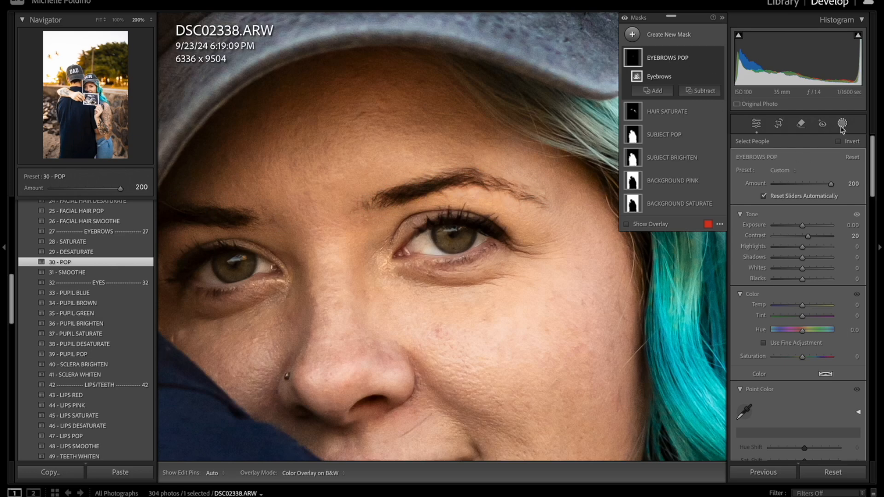
click(842, 124)
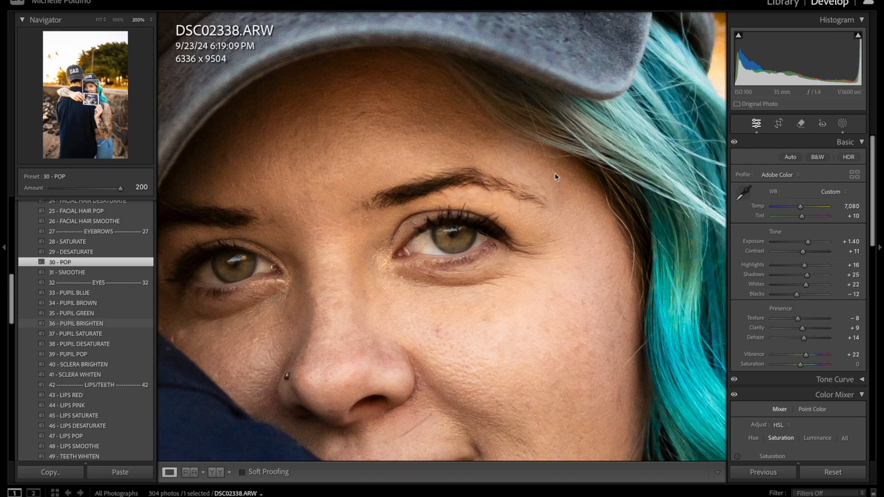
click(842, 123)
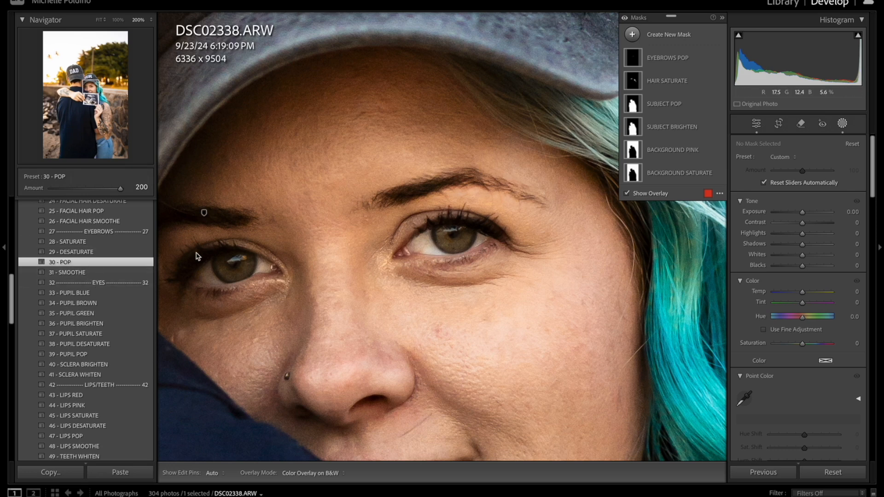
click(842, 124)
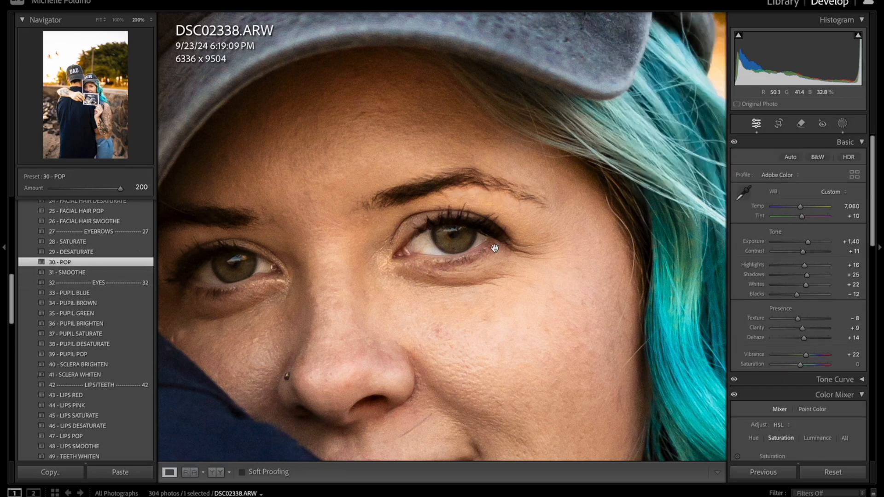
click(497, 246)
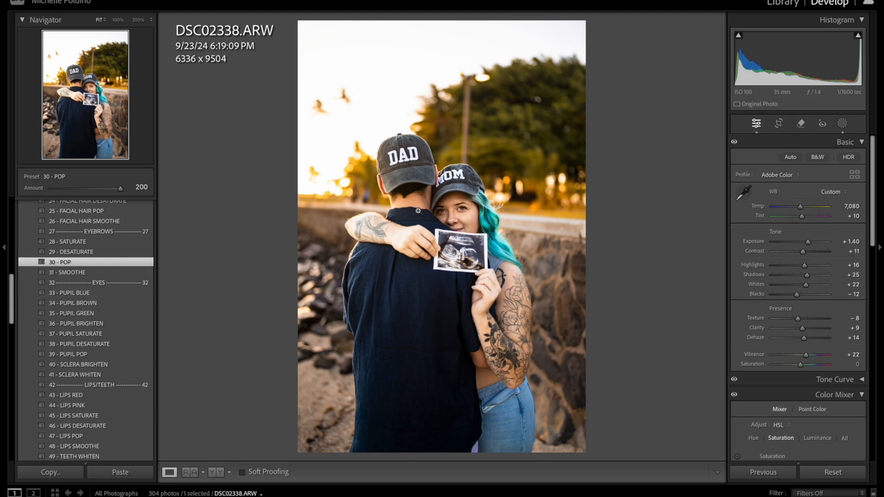
- Enhance the woman's eyes with 33 - PUPIL BLUE at 200, 39 - PUPIL POP at 38, 40 - SCLERA BRIGHTEN and 41 - SCLERA WHITEN
click(447, 212)
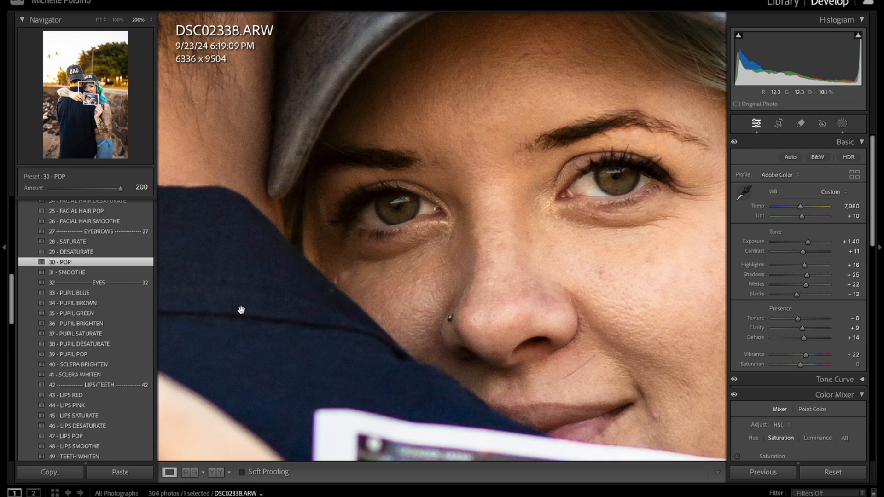
click(137, 294)
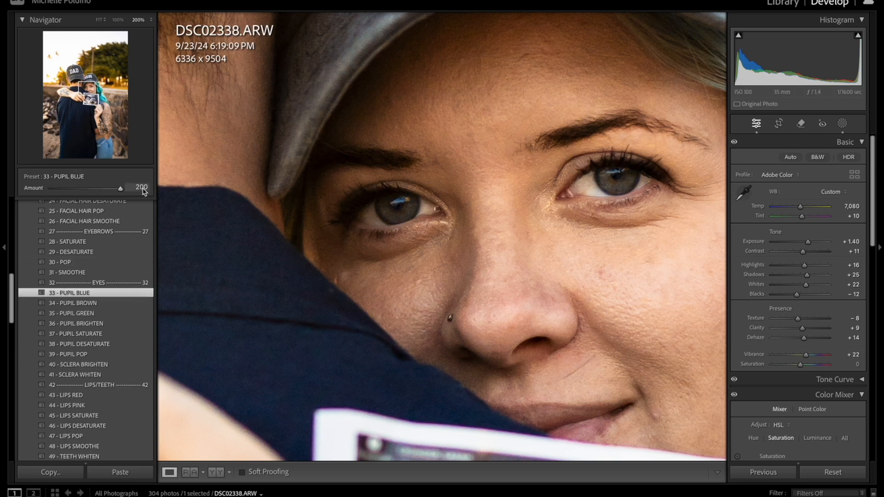
click(94, 354)
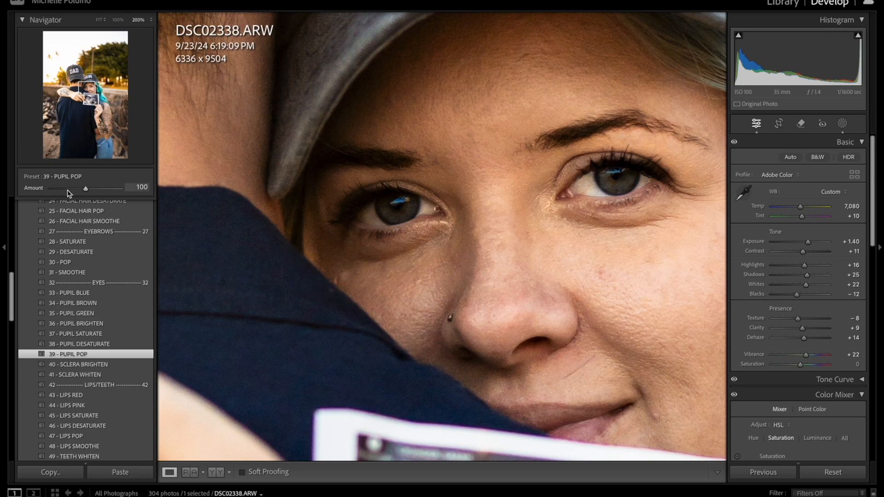
drag(67, 191, 64, 191)
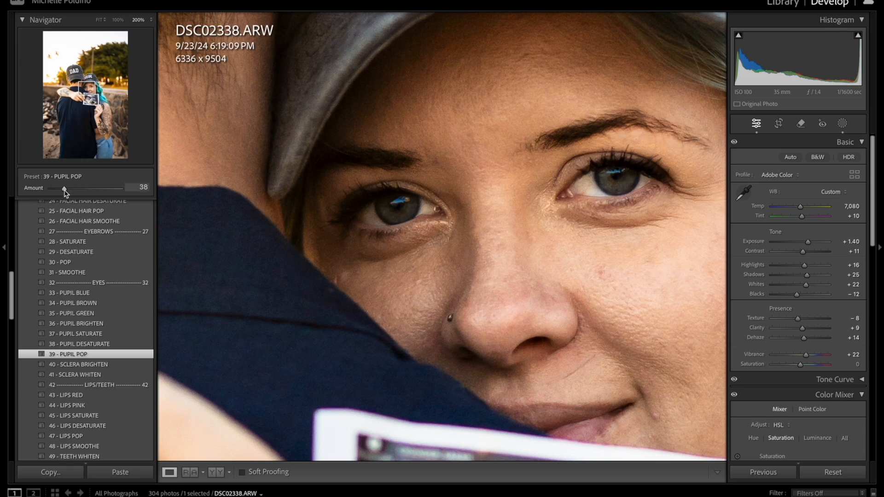
click(90, 366)
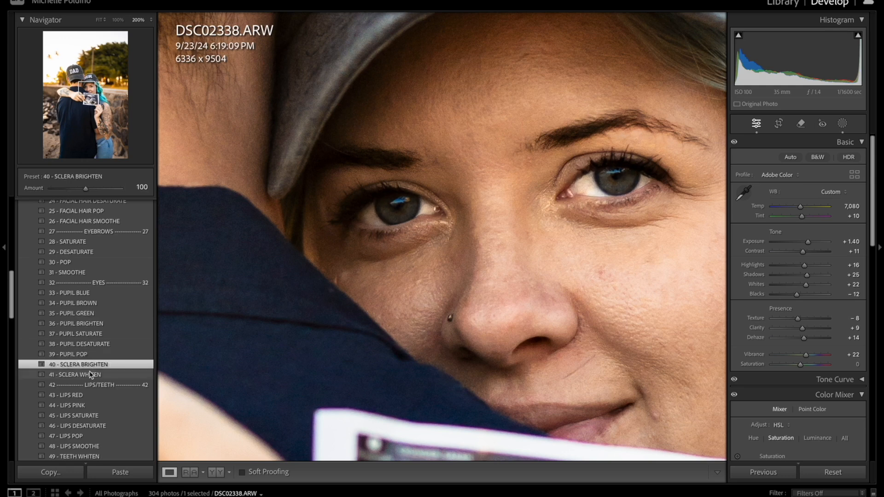
click(89, 375)
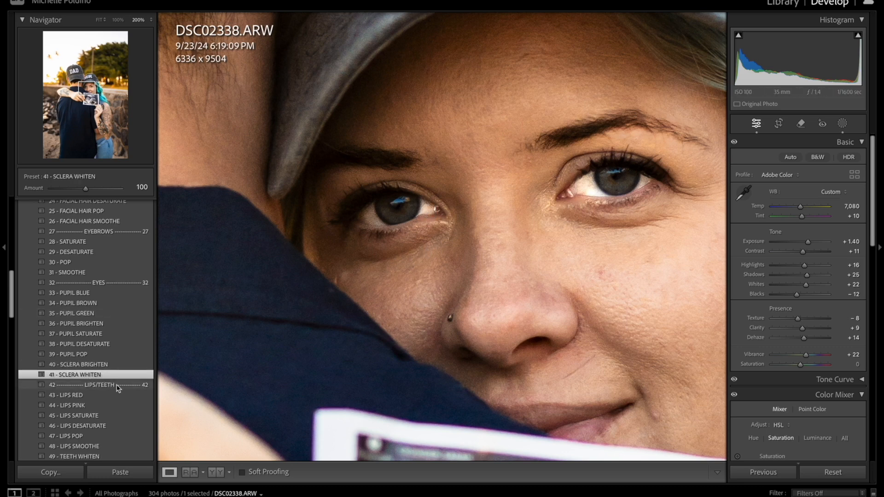
- Add the 43 - LIPS RED mask preset with its amount at 100
scroll(111, 388, down, 2)
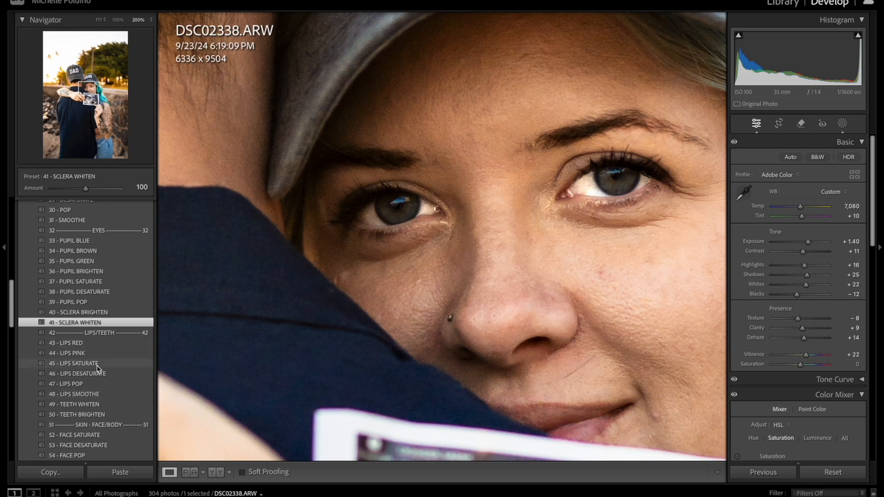
click(94, 343)
mouse_move(87, 191)
mouse_down()
mouse_move(135, 190)
mouse_move(4, 210)
mouse_move(86, 204)
mouse_up()
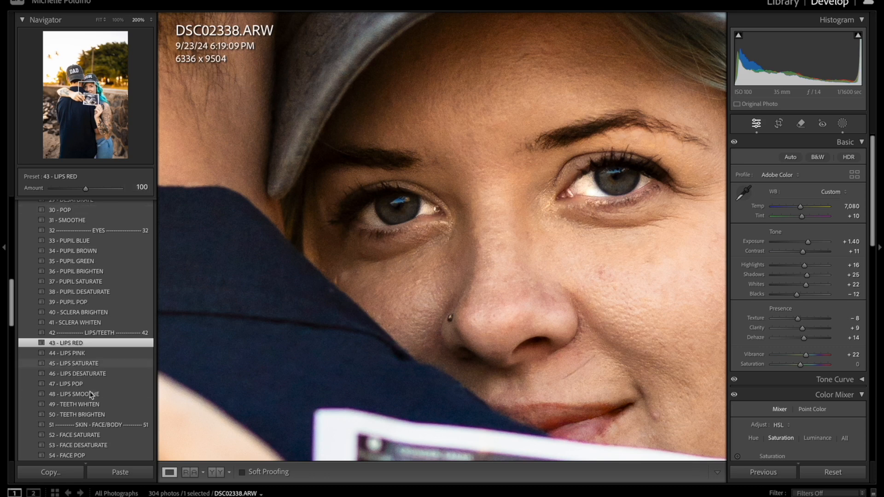
- Add the skin mask presets 56 - FACE GOLDEN GLOW at 100 and 55 - FACE SMOOTHE at 34
scroll(90, 395, down, 8)
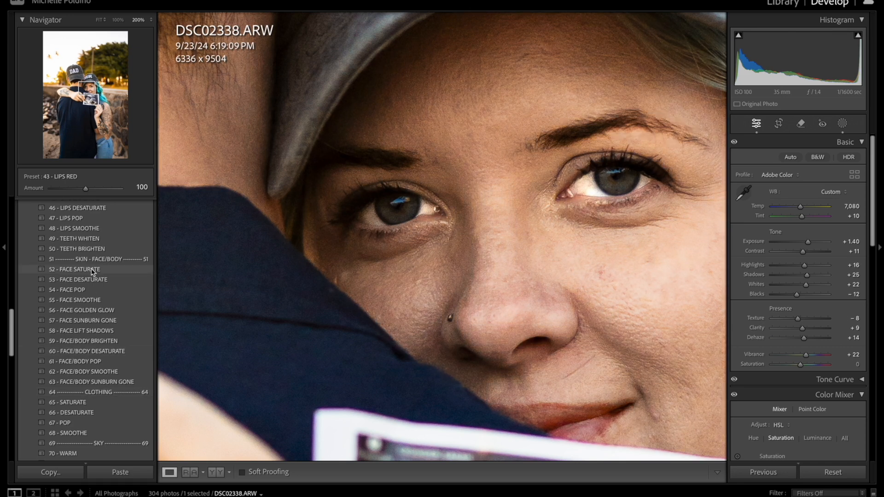
click(346, 279)
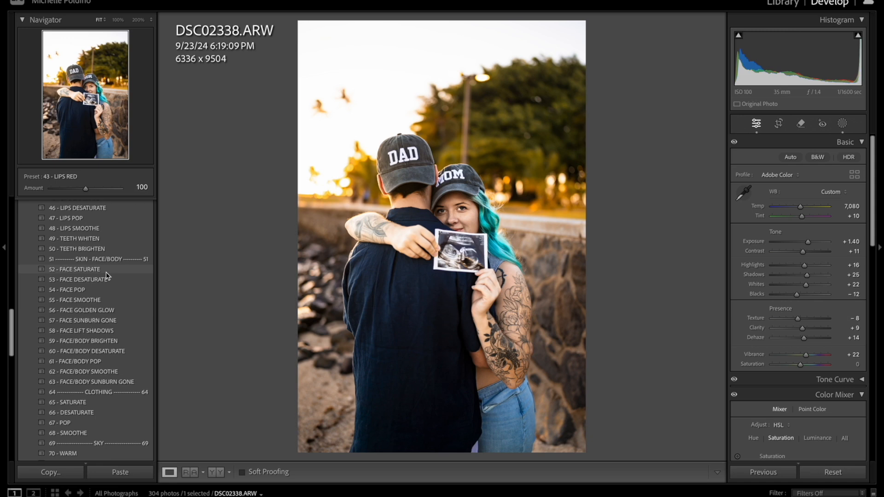
click(91, 311)
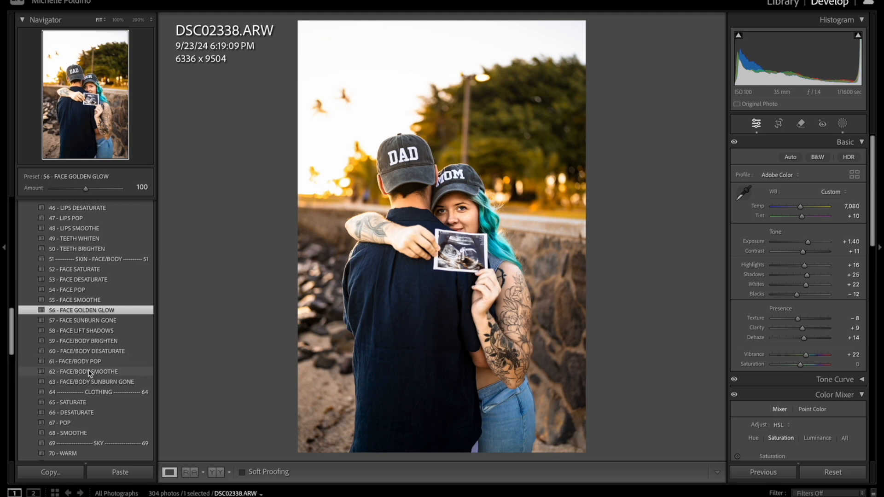
click(86, 301)
click(64, 189)
mouse_move(66, 189)
mouse_down()
mouse_move(168, 197)
mouse_move(64, 198)
mouse_up()
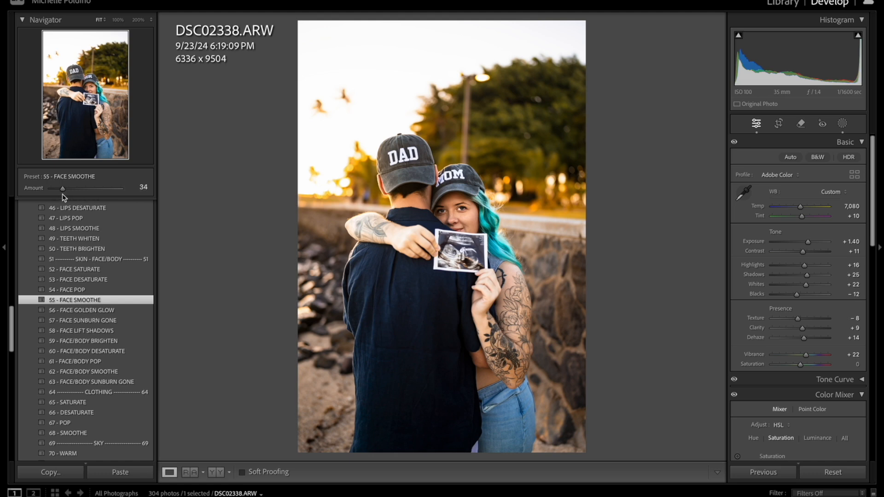
- Add the clothing mask presets 65 - SATURATE at 39 and 67 - POP at 42
scroll(94, 324, down, 3)
scroll(93, 324, down, 10)
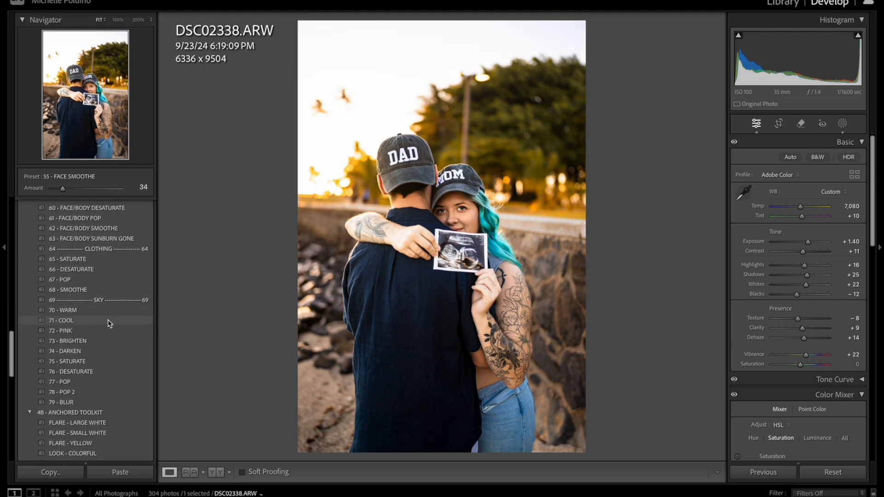
click(97, 260)
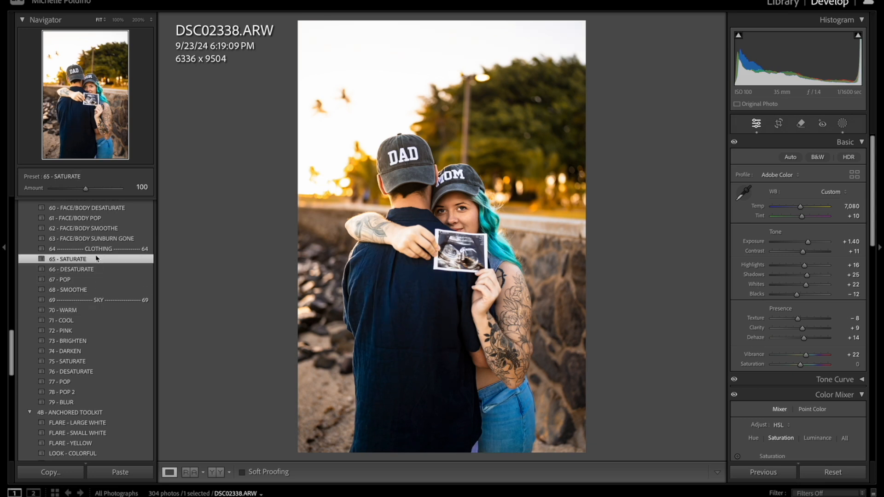
click(65, 189)
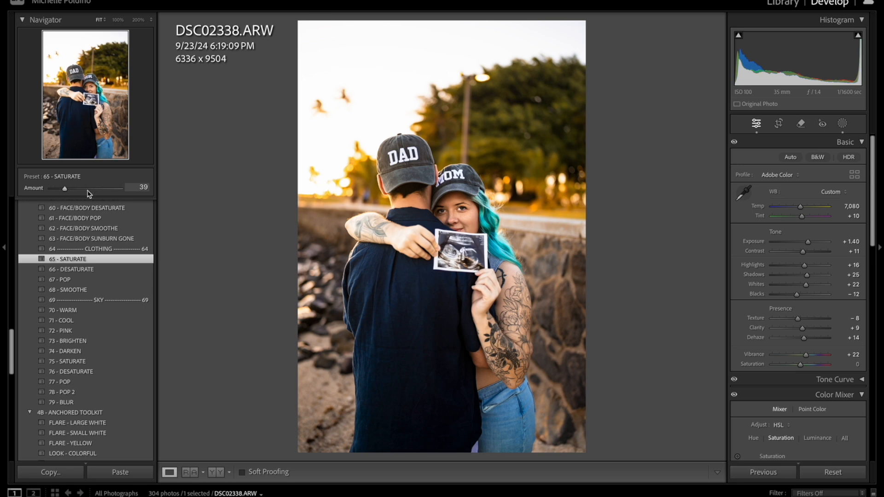
click(67, 280)
click(66, 189)
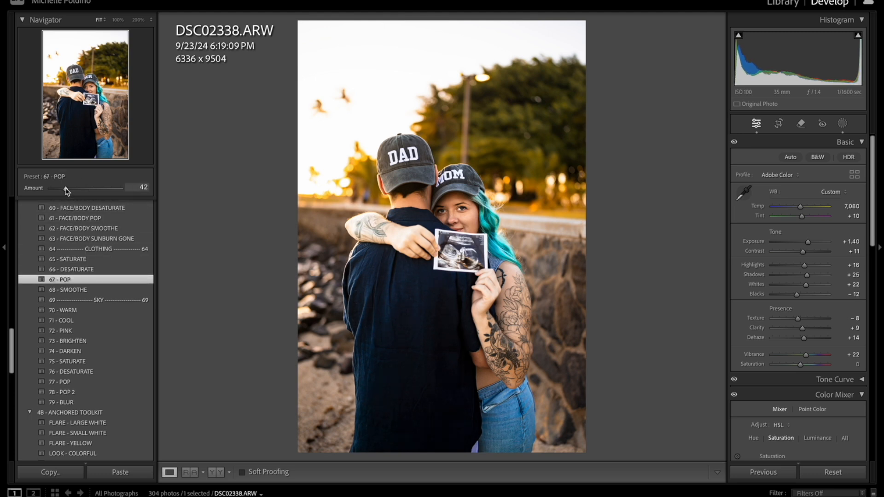
- Lower the photo's Highlights to -71 and add the sky mask preset 71 - COOL at 100
scroll(79, 316, down, 3)
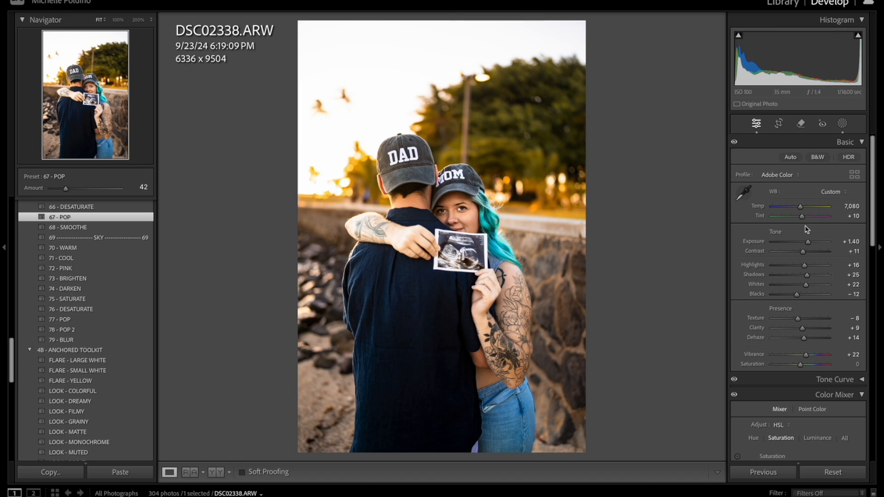
drag(805, 271, 779, 271)
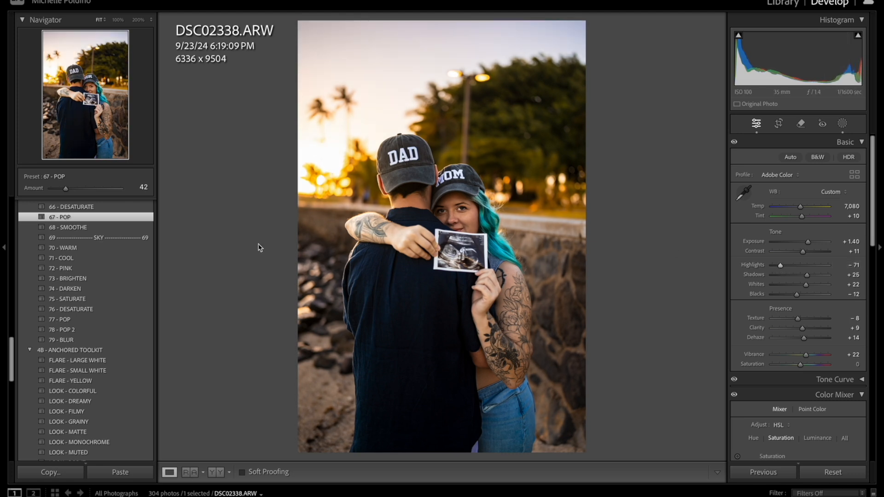
click(101, 258)
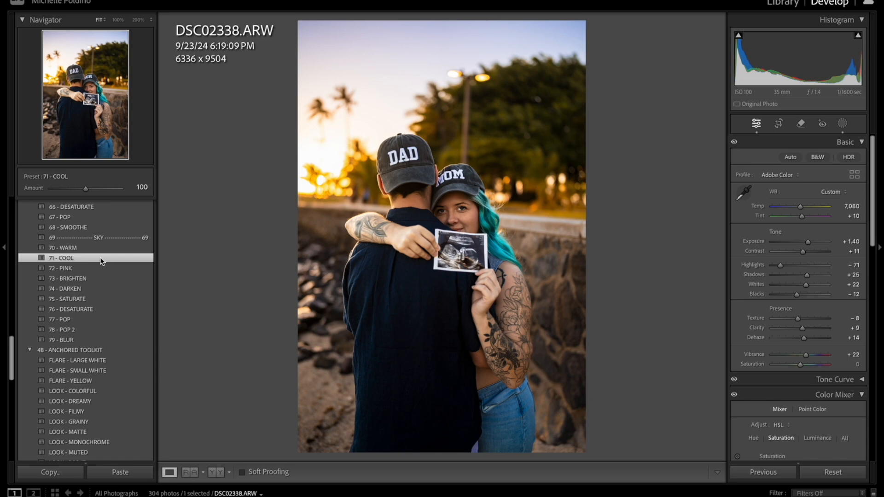
- Raise the photo's Exposure to +2.05 and add the sky mask preset 75 - SATURATE at 196
drag(809, 244, 814, 246)
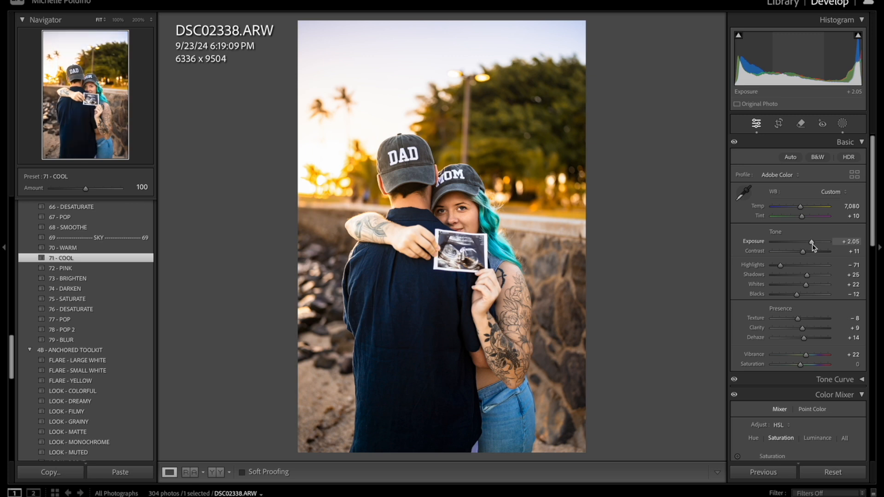
click(92, 300)
drag(86, 190, 119, 192)
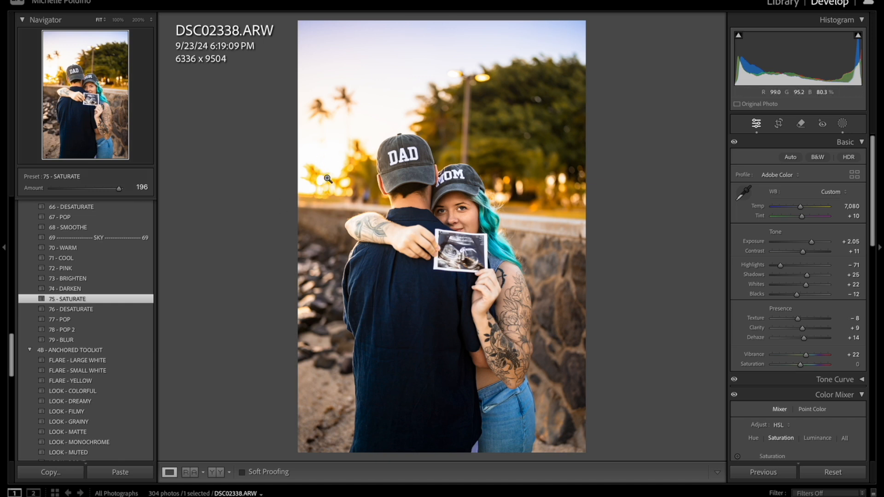
- Add the FLARE - YELLOW preset from the Anchored Toolkit at 100
scroll(85, 335, down, 1)
scroll(85, 335, down, 5)
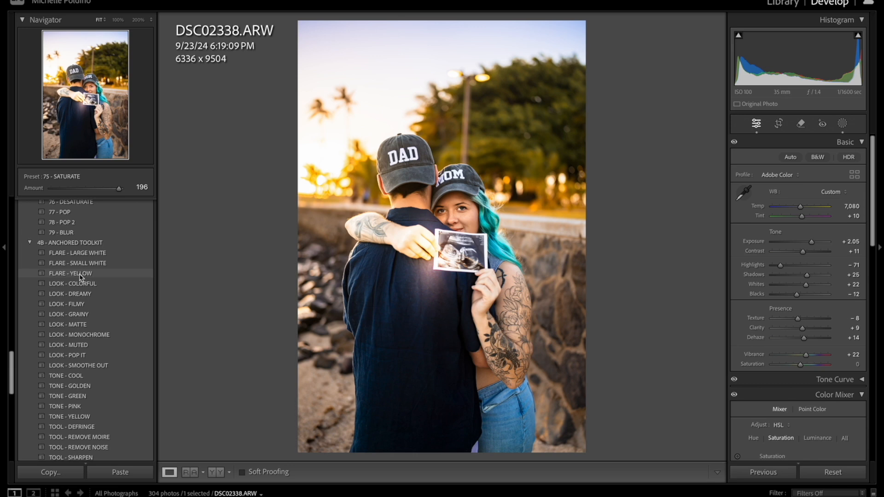
click(80, 275)
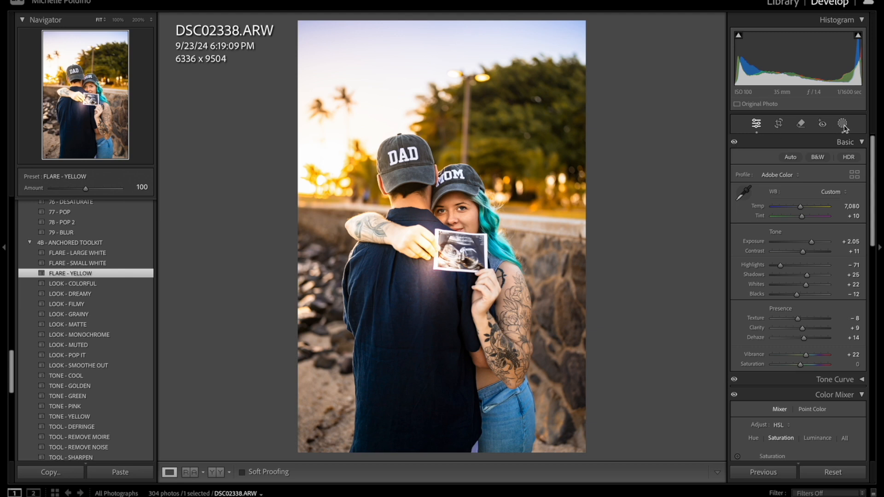
- Move the FLARE - YELLOW radial gradient from the couple to the setting sun and reshape it around the glow
click(843, 125)
mouse_move(665, 60)
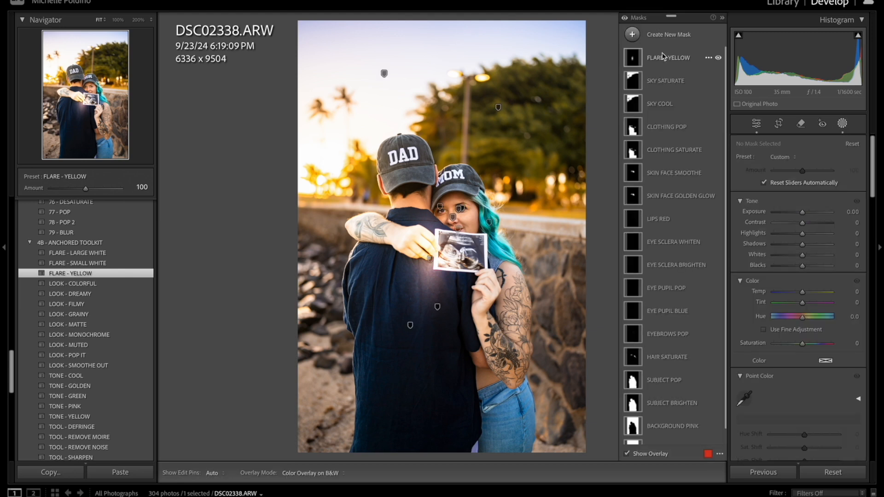
click(665, 59)
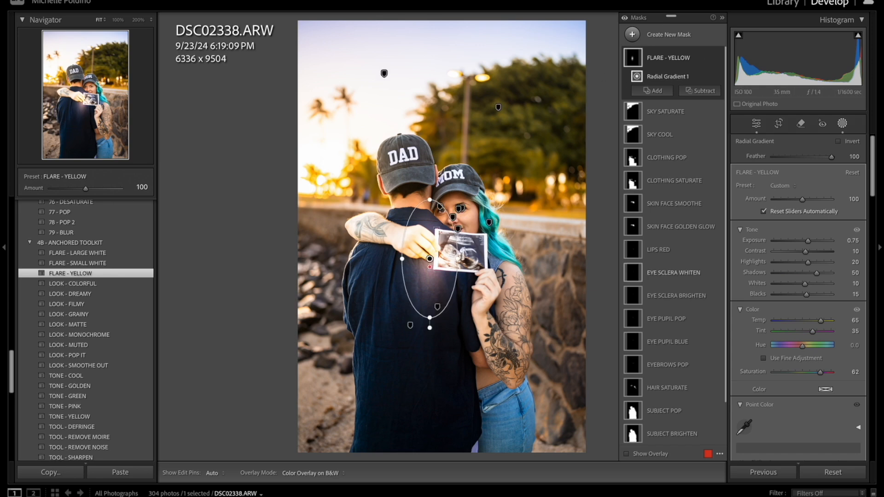
mouse_move(430, 258)
drag(429, 258, 362, 186)
drag(323, 249, 328, 287)
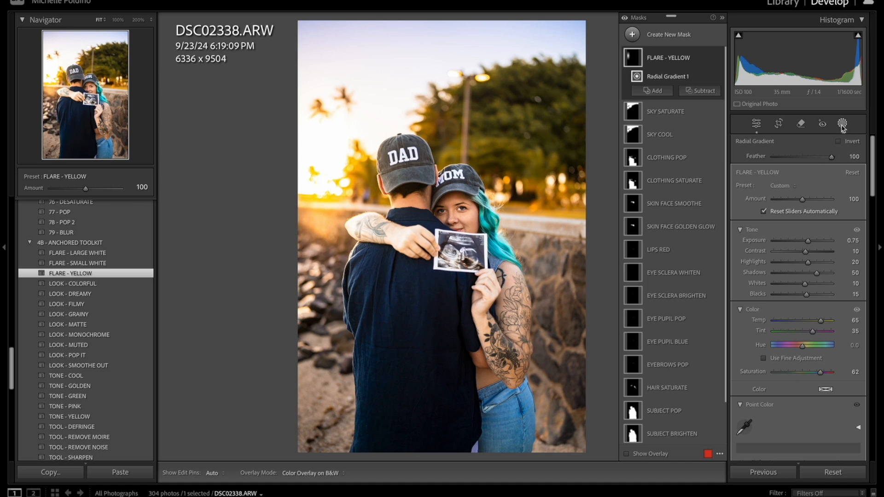
click(841, 124)
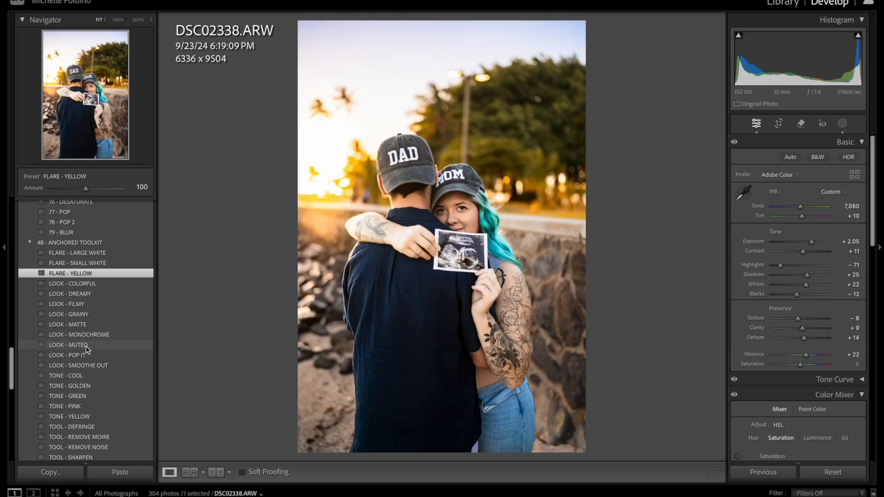
- Add the LOOK - MUTED preset, try it at different strengths and set its amount to 0
click(87, 346)
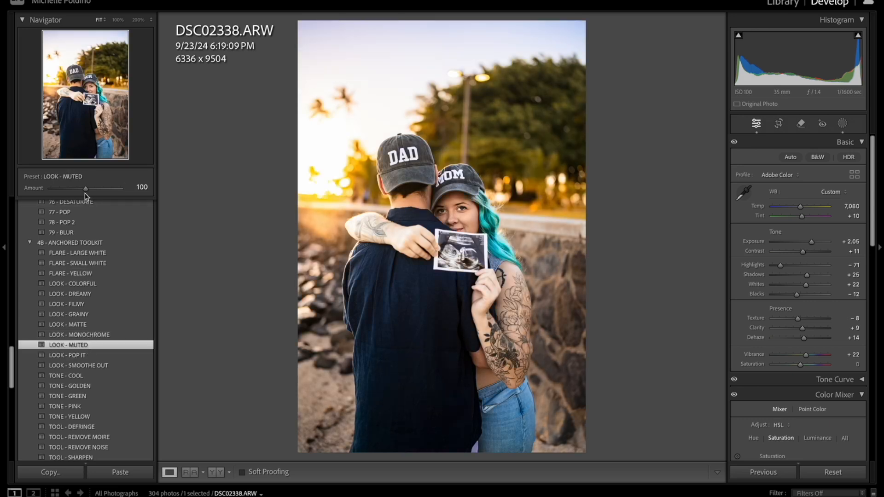
drag(86, 189, 217, 203)
drag(79, 190, 31, 197)
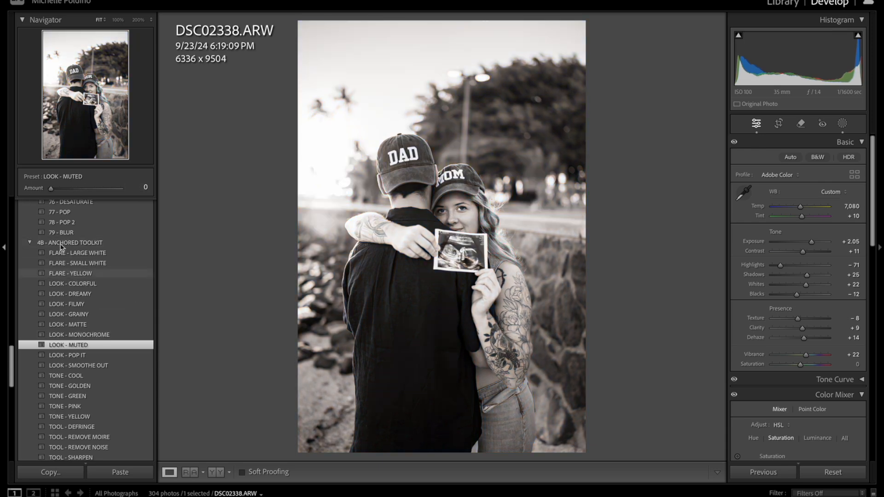
- Add the toolkit presets LOOK - POP IT at 21 and LOOK - DREAMY at 61
click(85, 355)
drag(122, 189, 59, 193)
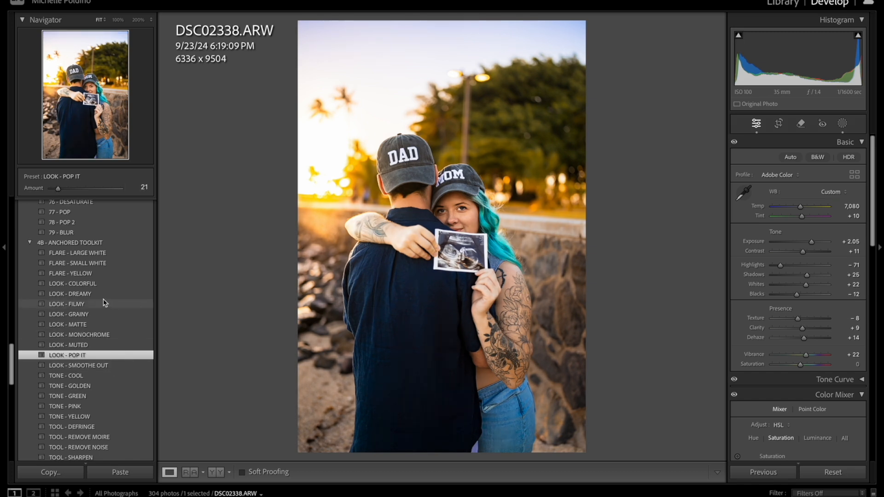
click(98, 294)
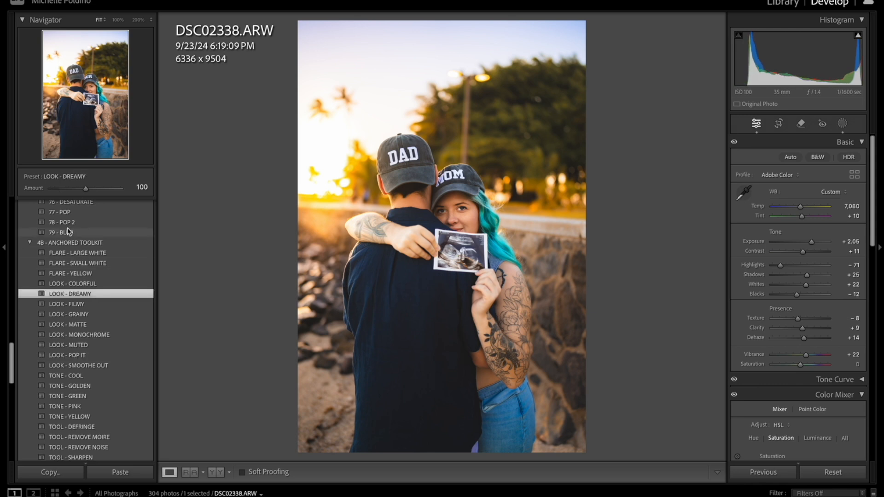
drag(74, 190, 74, 194)
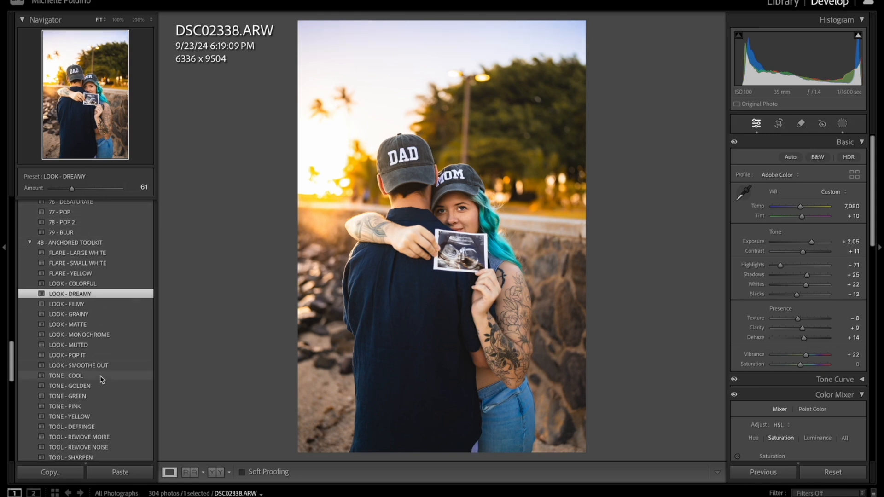
- Add the TONE - PINK preset and set its amount to 18
scroll(99, 377, down, 3)
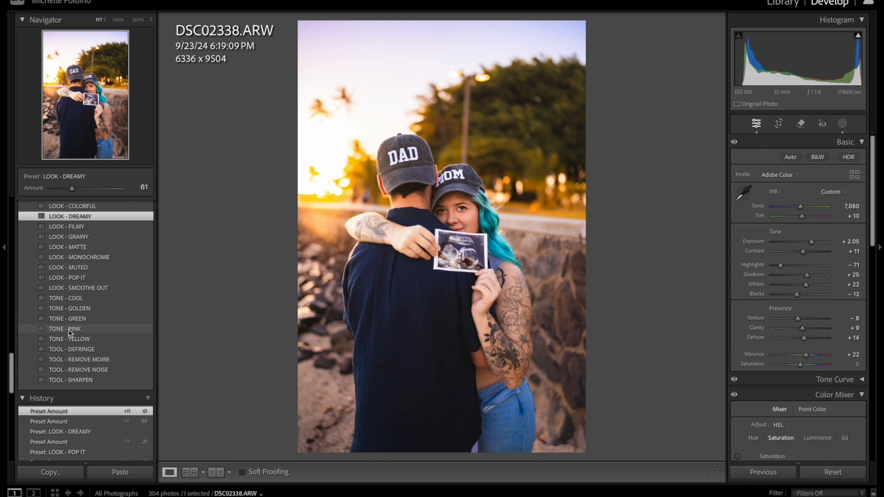
click(69, 330)
click(59, 189)
drag(59, 188, 57, 189)
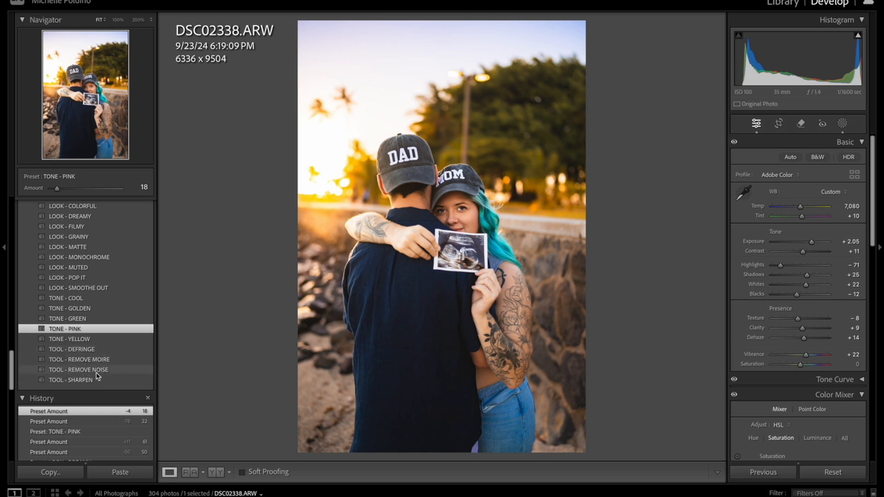
- Add the TOOL - REMOVE NOISE preset, compare strengths on the woman's face up close and set its amount to 100
click(453, 217)
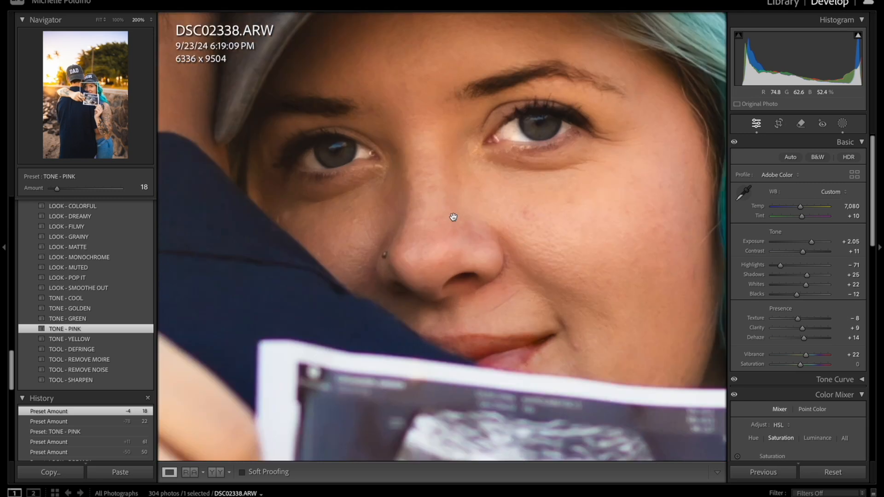
click(121, 370)
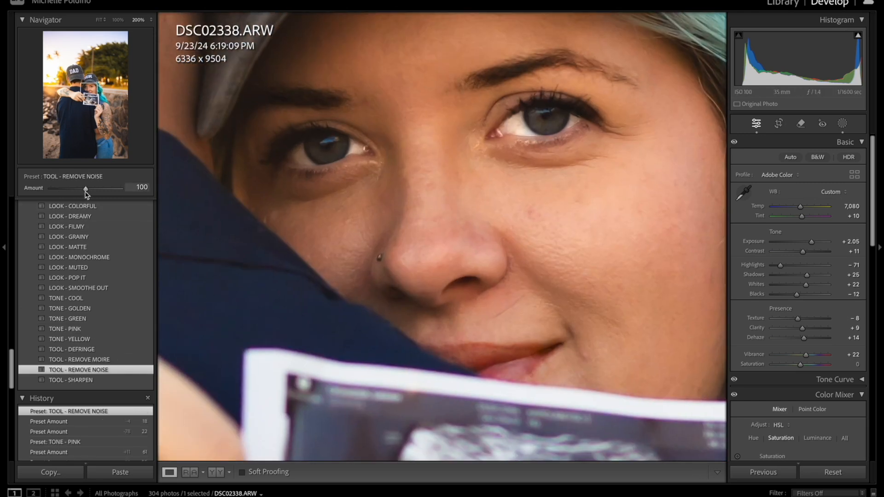
drag(87, 194, 49, 190)
drag(1, 217, 2, 191)
drag(0, 189, 85, 195)
click(304, 175)
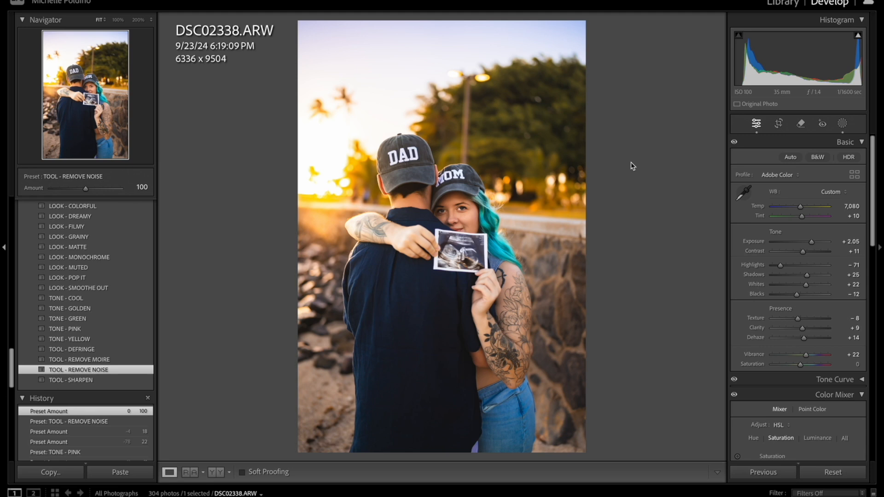
- Look through the Adrift, Anchored AI Masks and Anchored Toolkit presets and review the full list of masks on the photo
scroll(105, 277, up, 4)
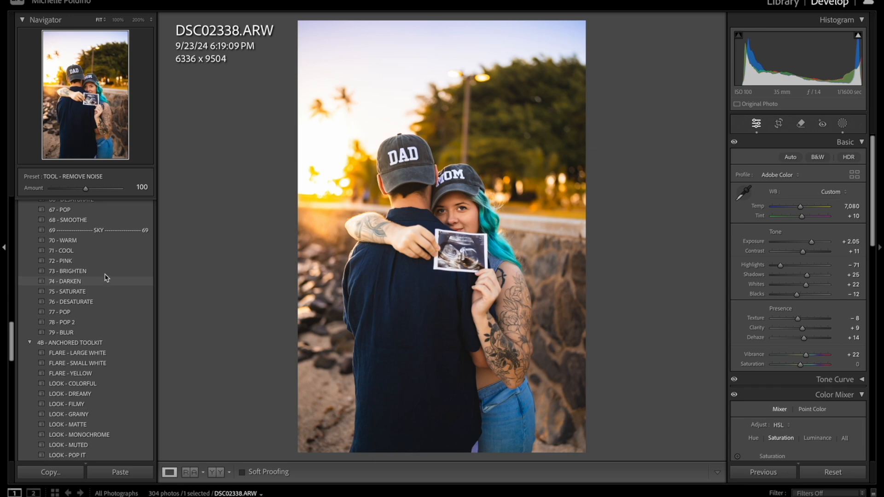
scroll(105, 277, up, 6)
scroll(82, 247, up, 10)
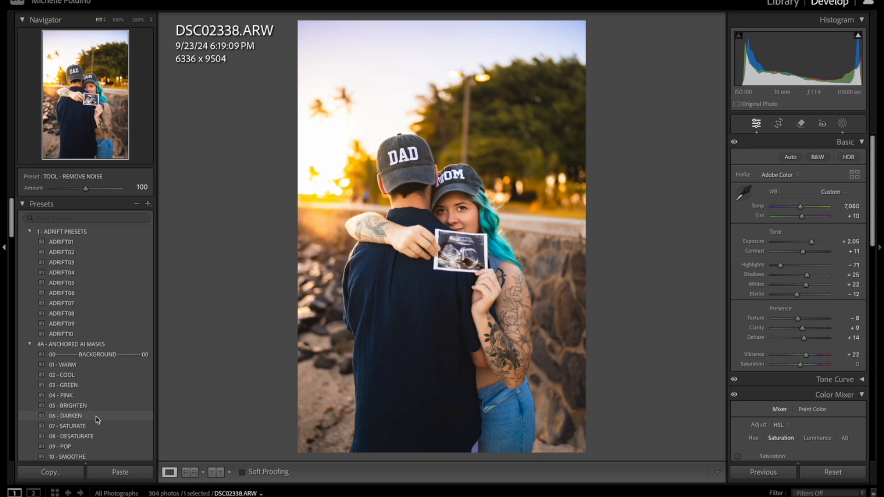
scroll(97, 419, down, 4)
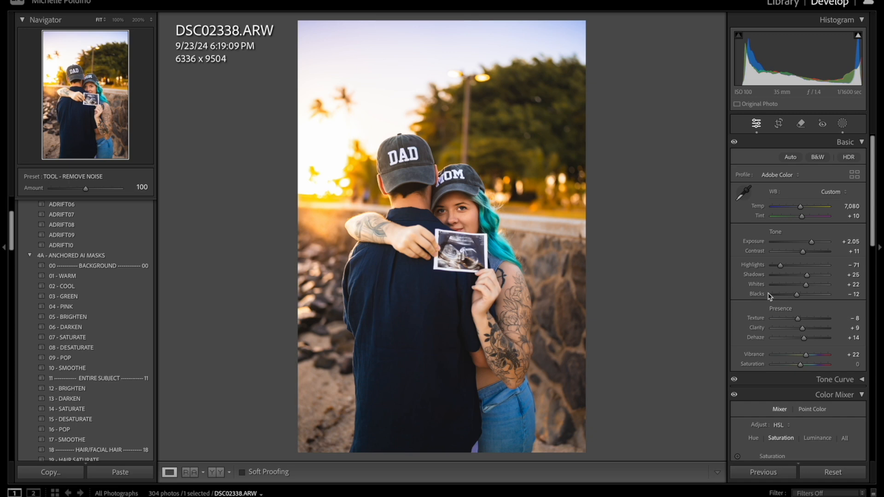
scroll(108, 369, down, 5)
scroll(108, 369, down, 15)
scroll(108, 370, down, 3)
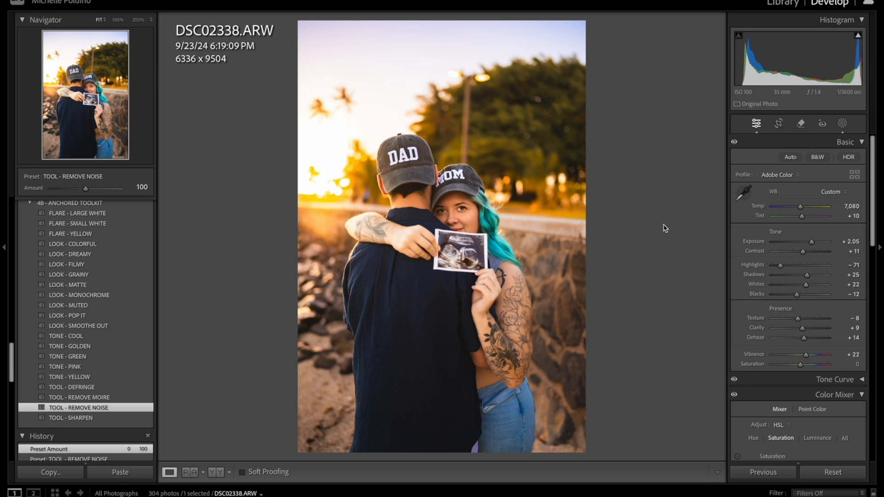
click(842, 124)
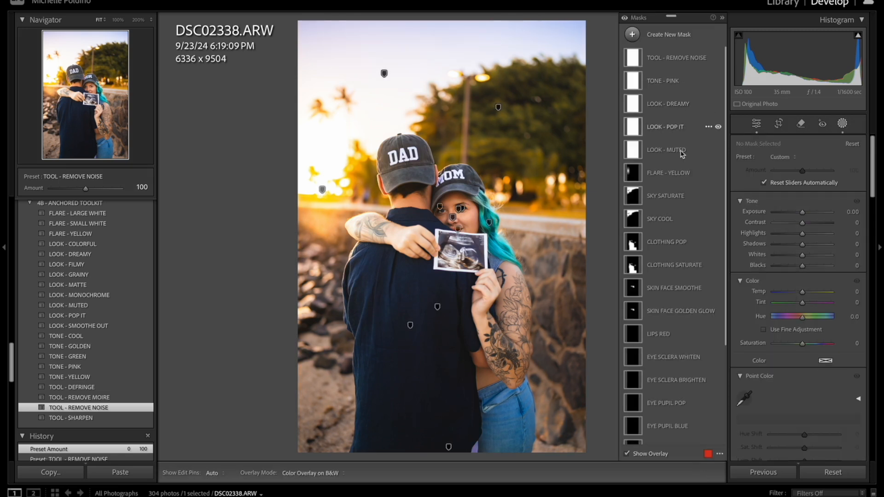
scroll(673, 368, down, 5)
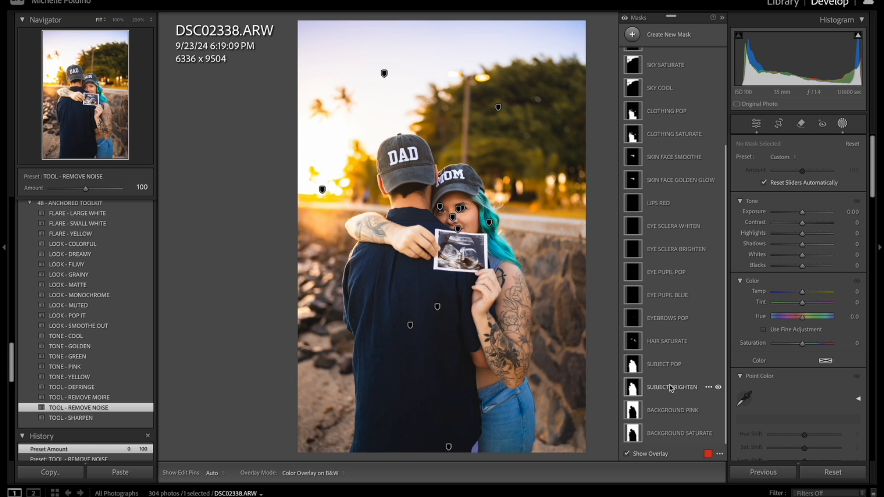
- Check the start of the photo's mask list and close the masking tools
scroll(673, 148, up, 5)
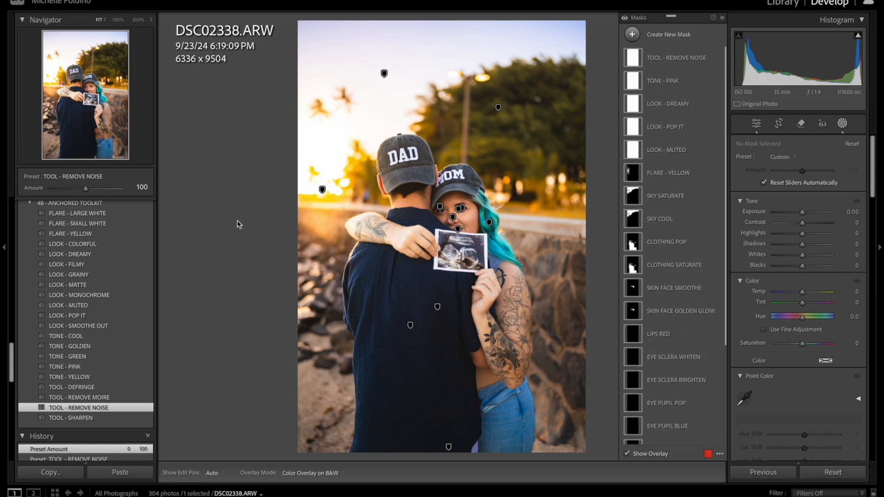
click(842, 124)
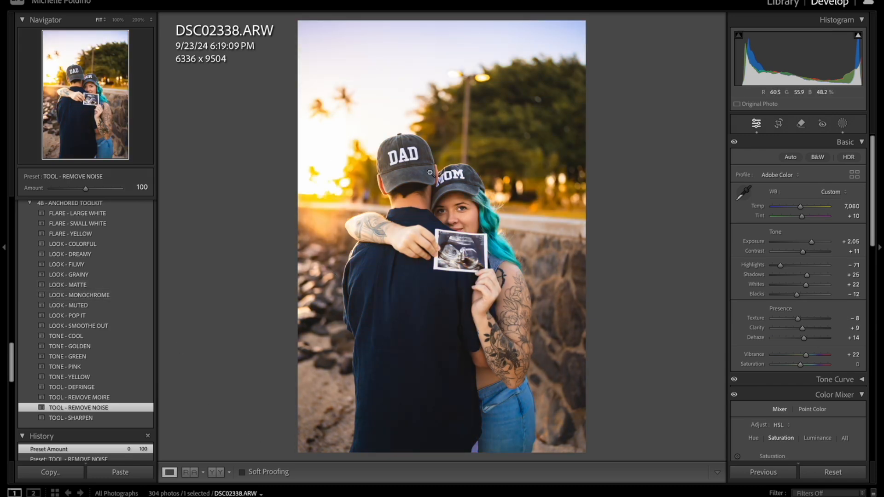
- Try the LOOK - MONOCHROME preset on the photo and revert to the history state before it
click(103, 297)
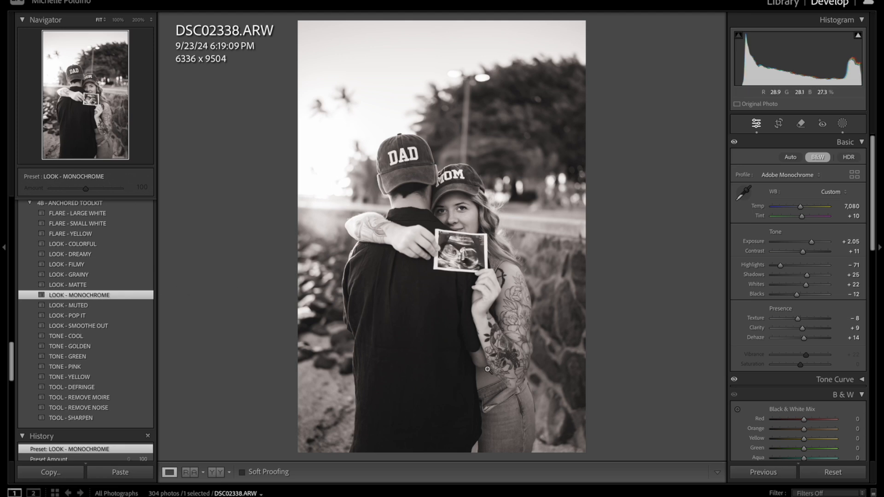
scroll(99, 418, down, 2)
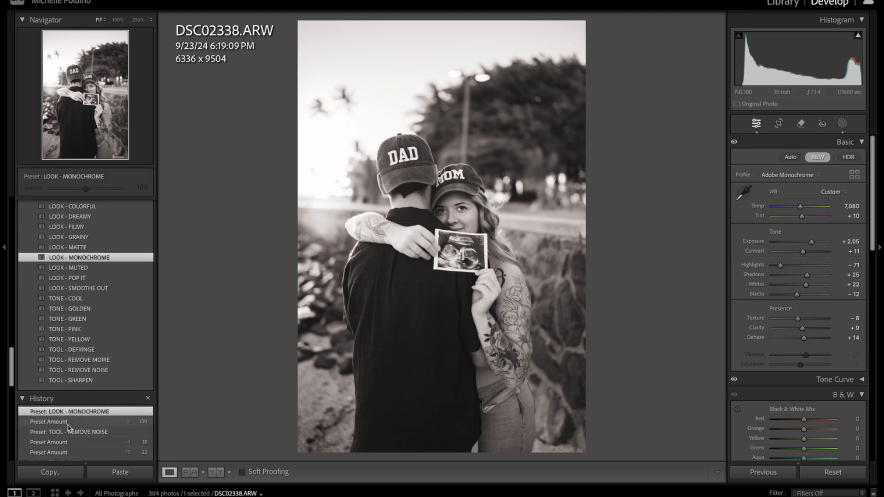
click(68, 422)
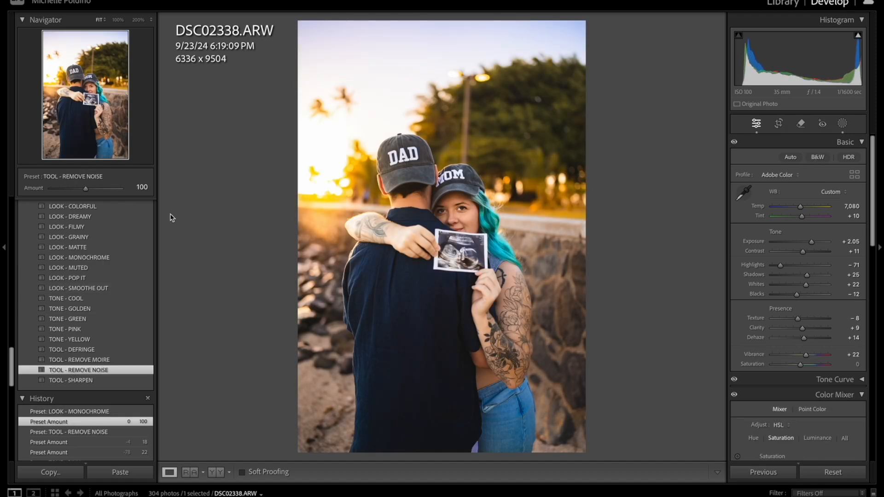
- Apply the LOOK - MUTED preset, compare it at amount 200 and set its amount to 102
click(101, 272)
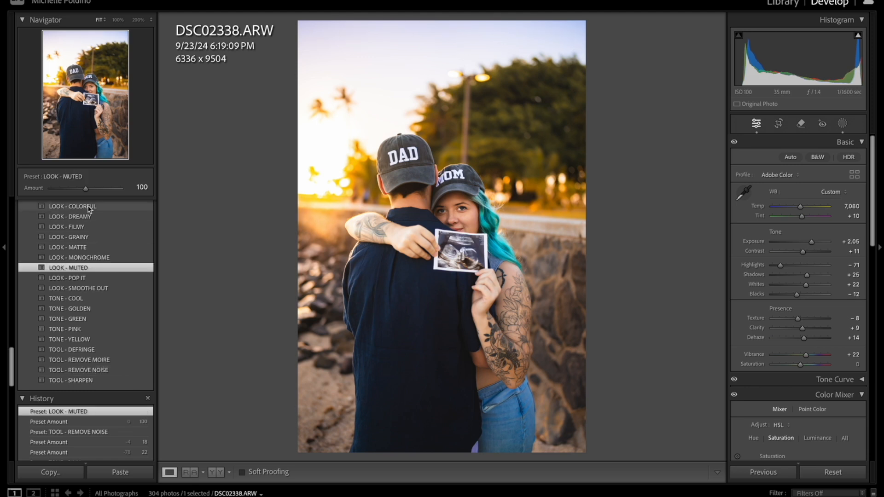
drag(87, 191, 168, 192)
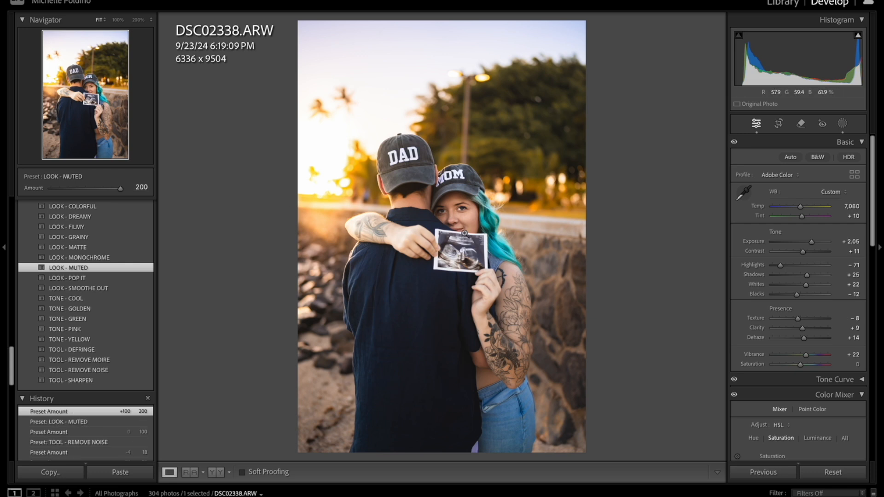
drag(121, 188, 87, 197)
scroll(90, 245, up, 5)
scroll(90, 243, up, 15)
scroll(69, 244, up, 5)
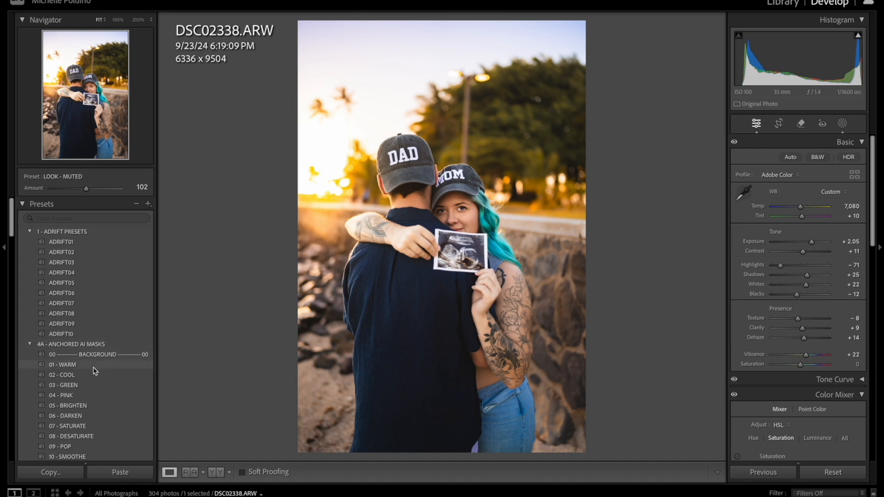
scroll(93, 368, down, 2)
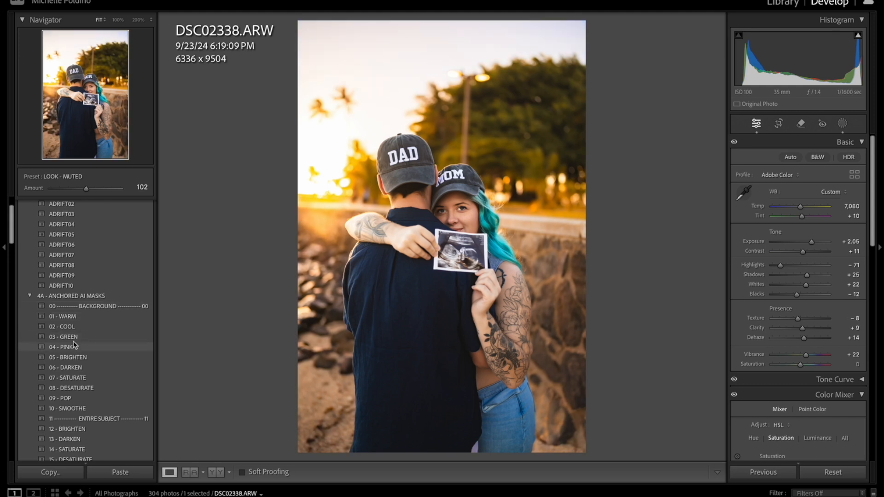